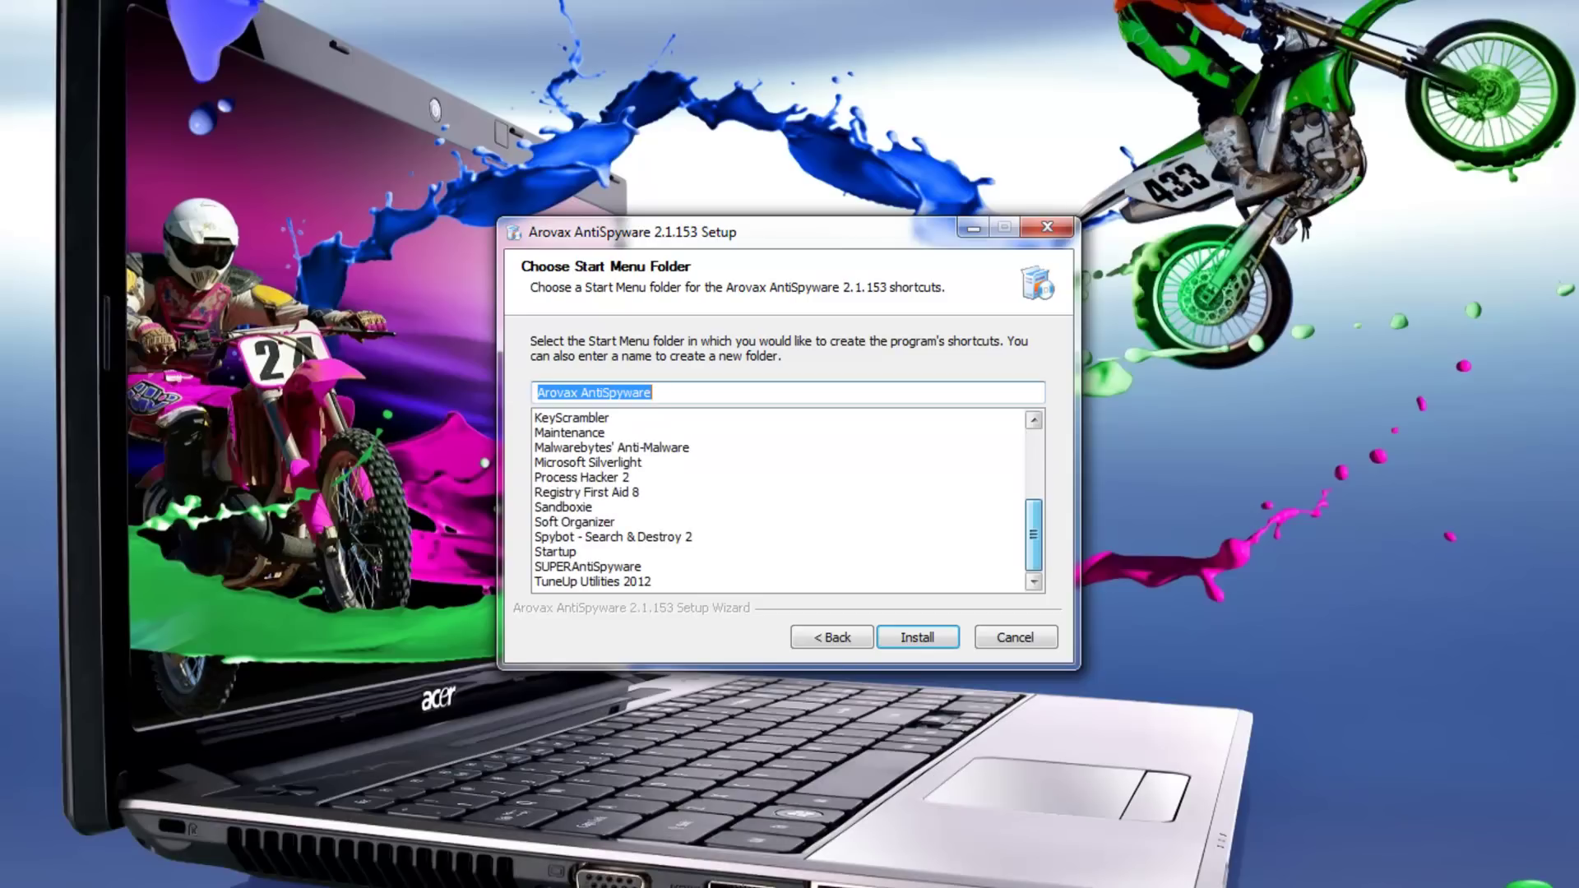
# Install Arovax AntiSpyware 2.1.153 using the proposed Start Menu folder, then finish the setup and launch the program.
pyautogui.click(917, 637)
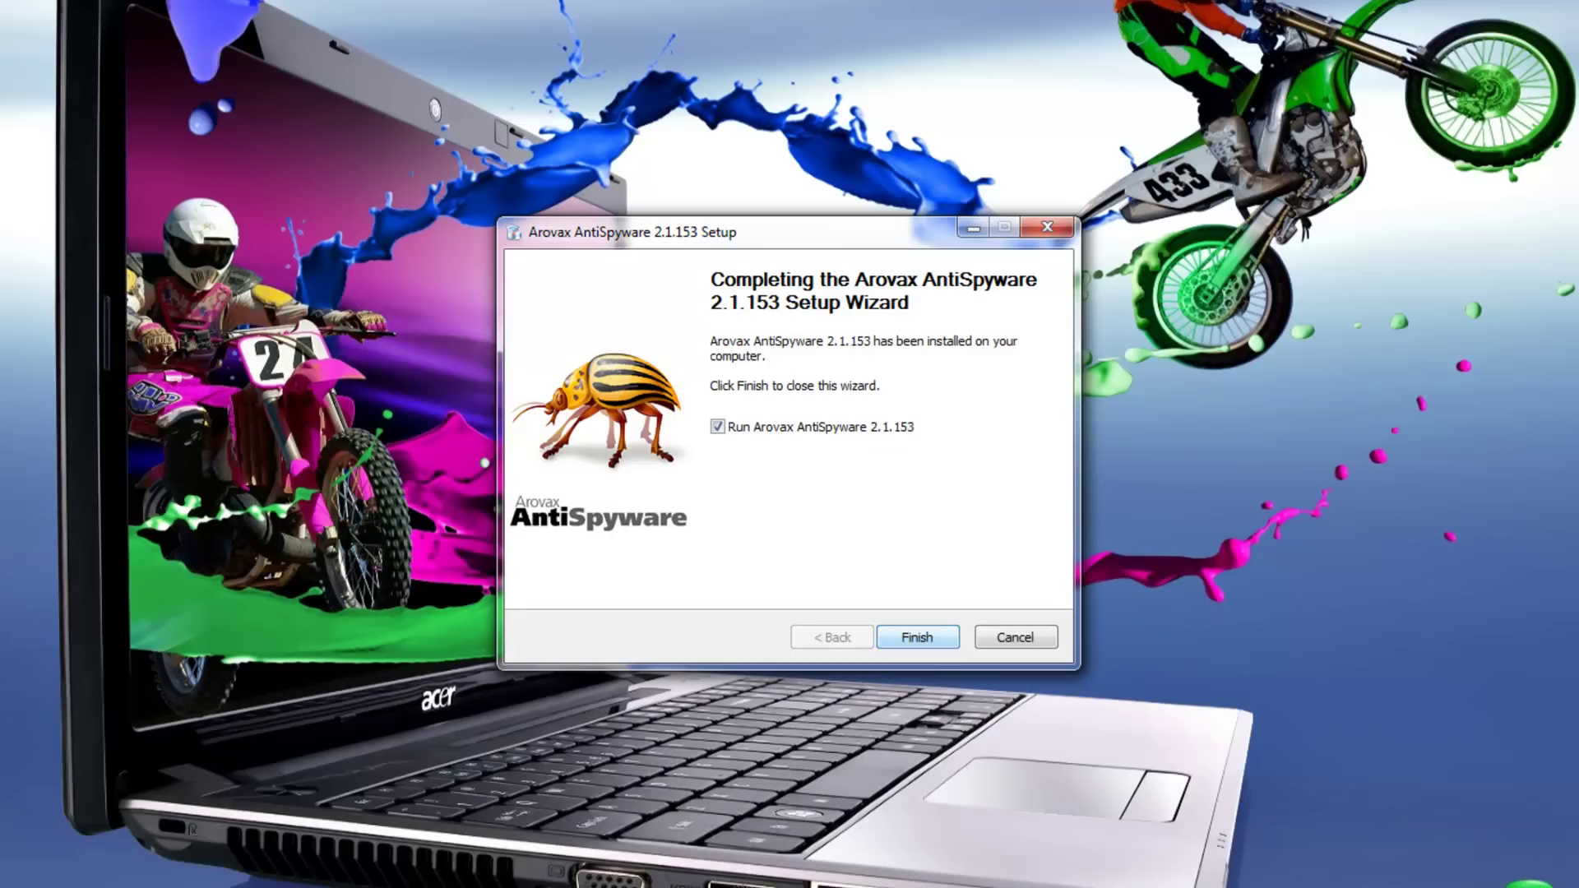
pyautogui.press('Return')
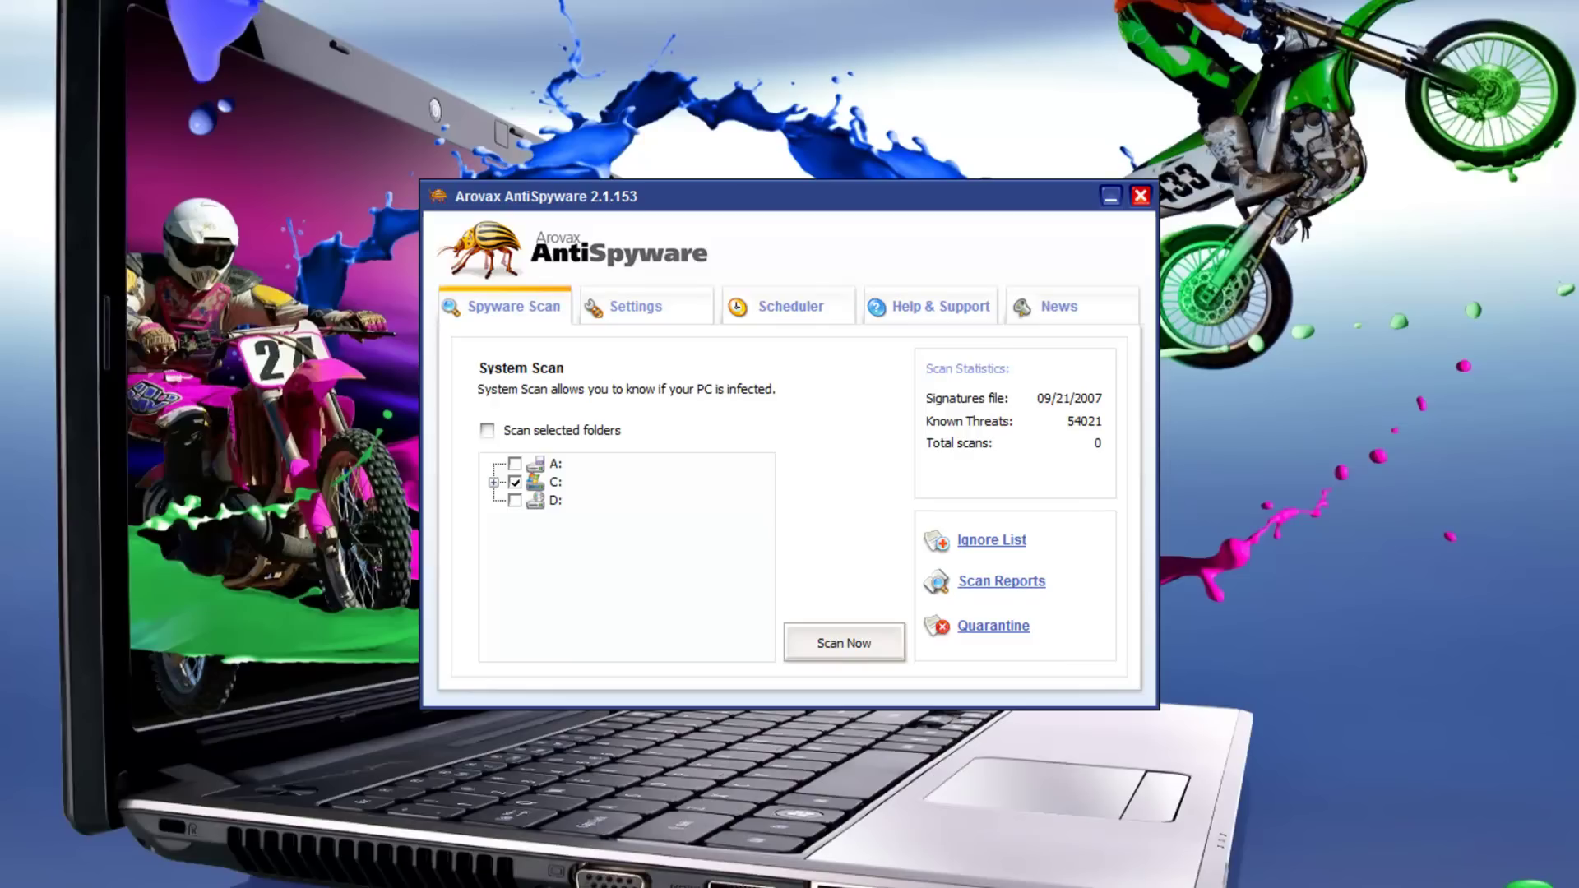
# Review the program's general settings and the available interface languages without changing them.
pyautogui.click(636, 306)
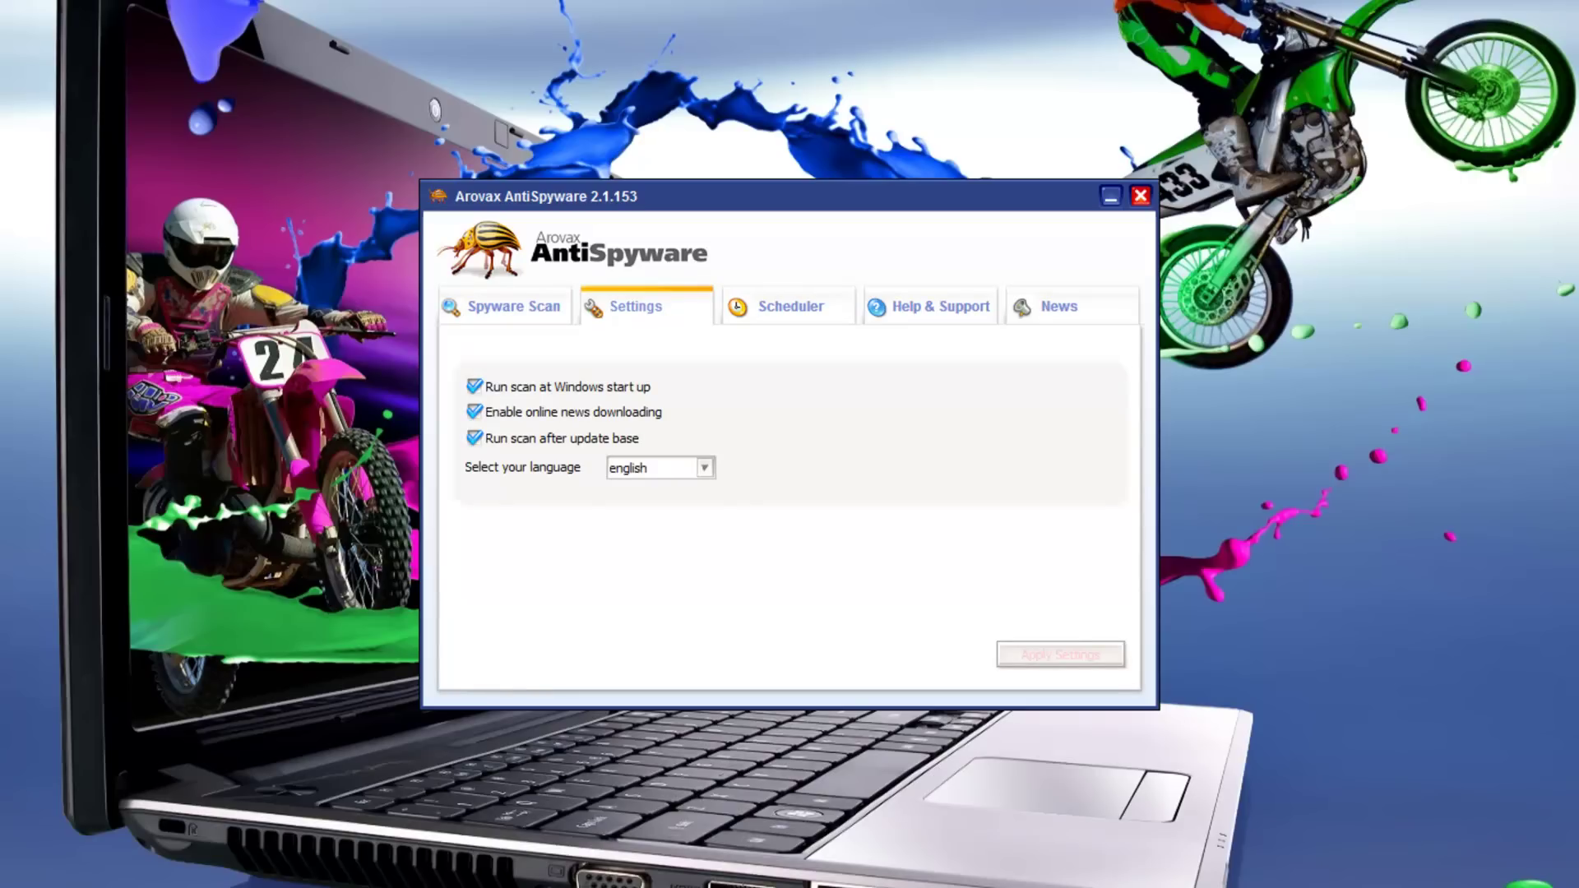
pyautogui.click(704, 468)
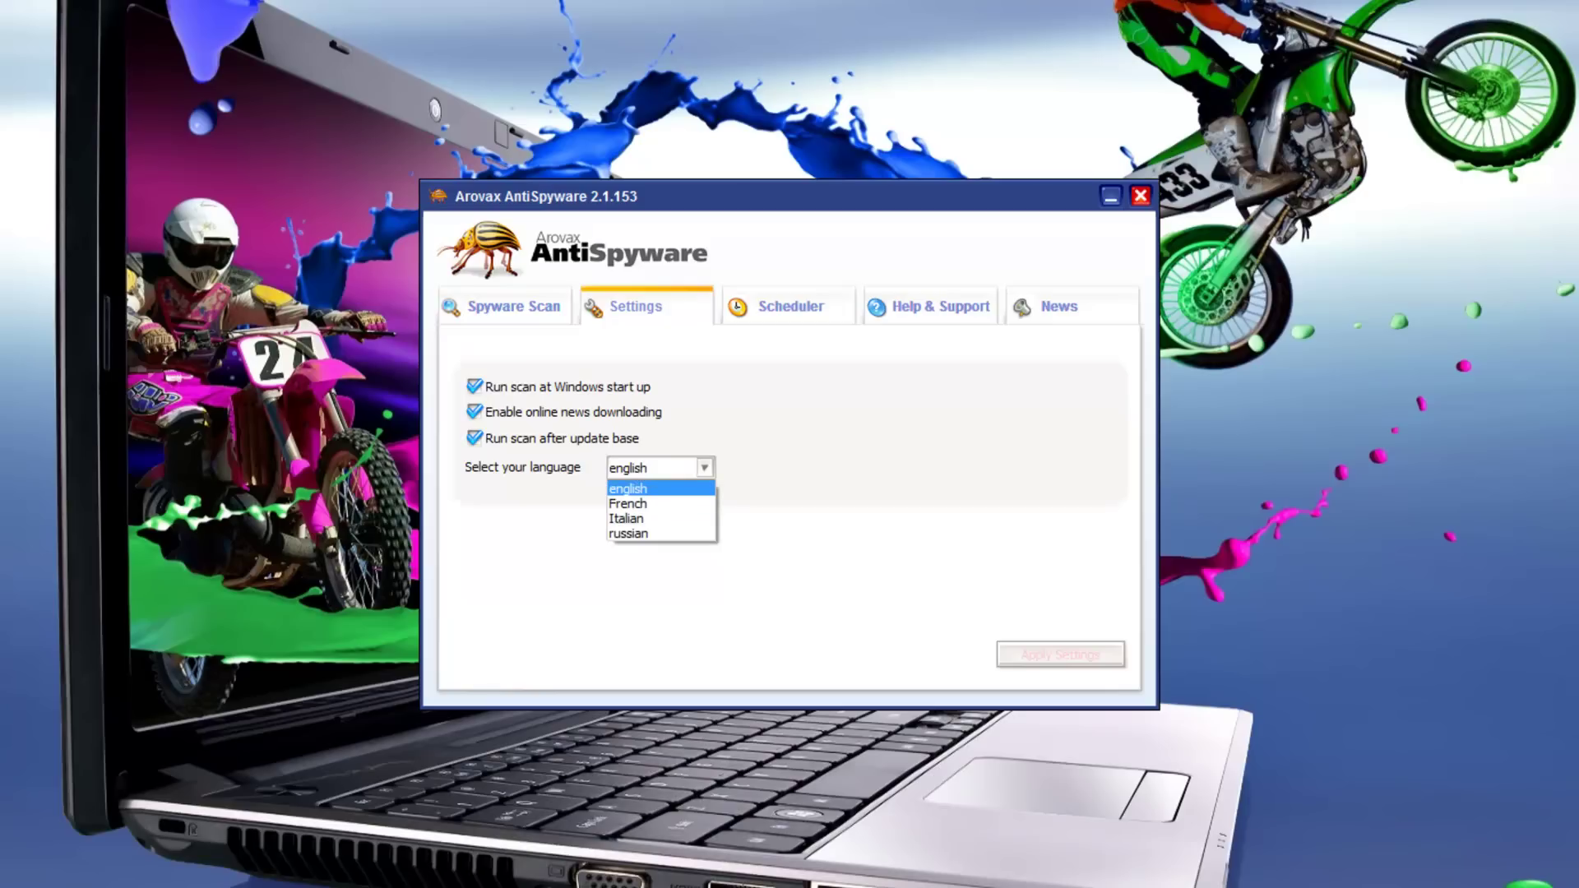
pyautogui.press('Escape')
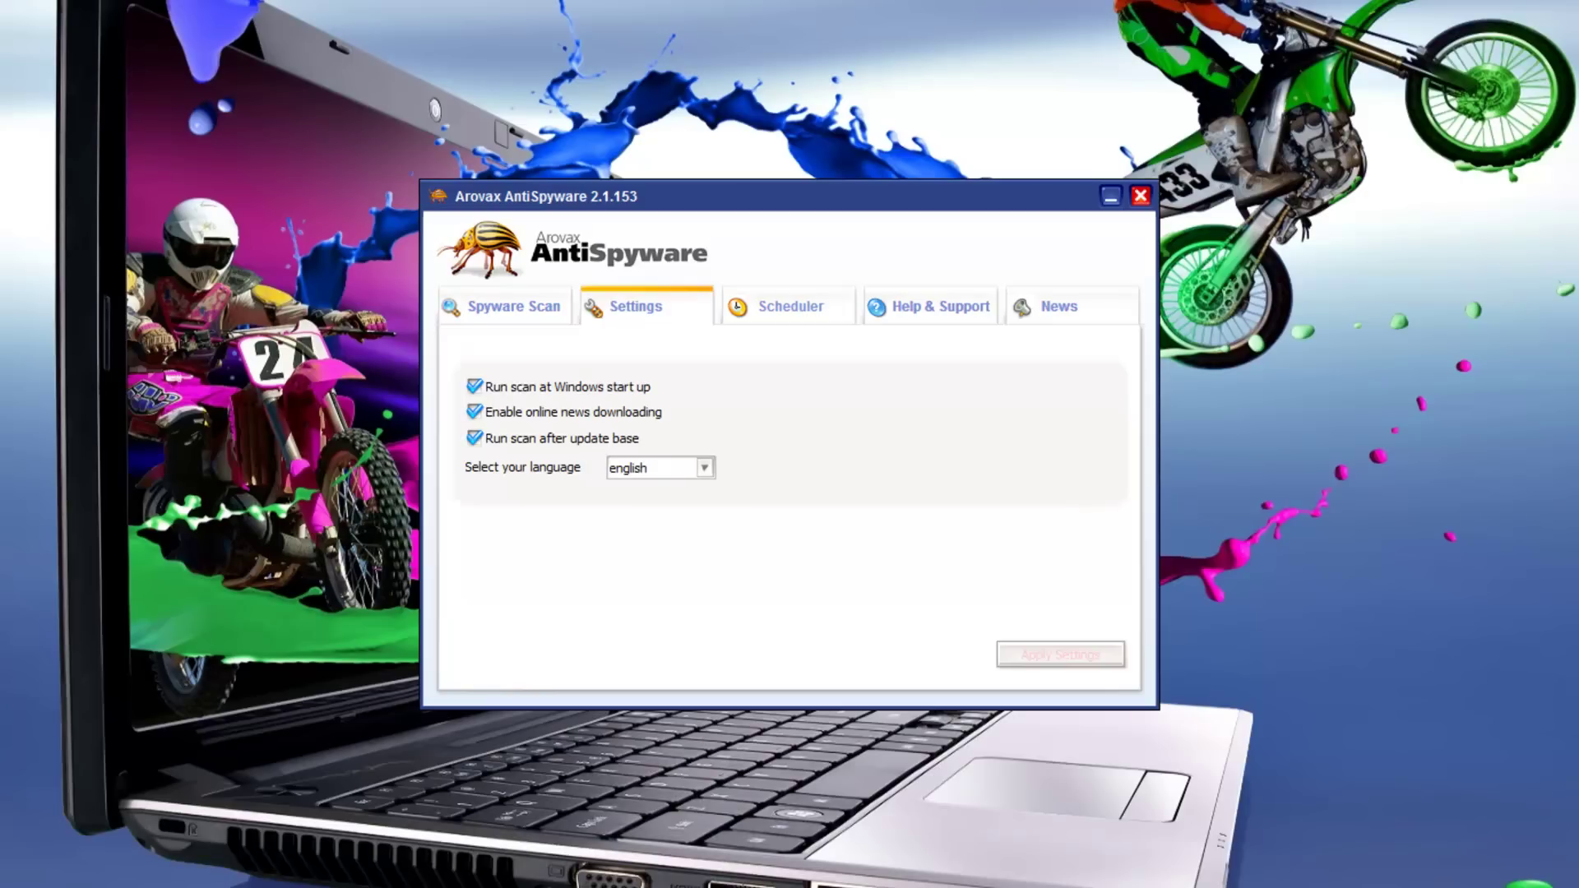
# Enable the Update Base task in the scheduler for every day at 12:00:00 and apply the change.
pyautogui.click(789, 306)
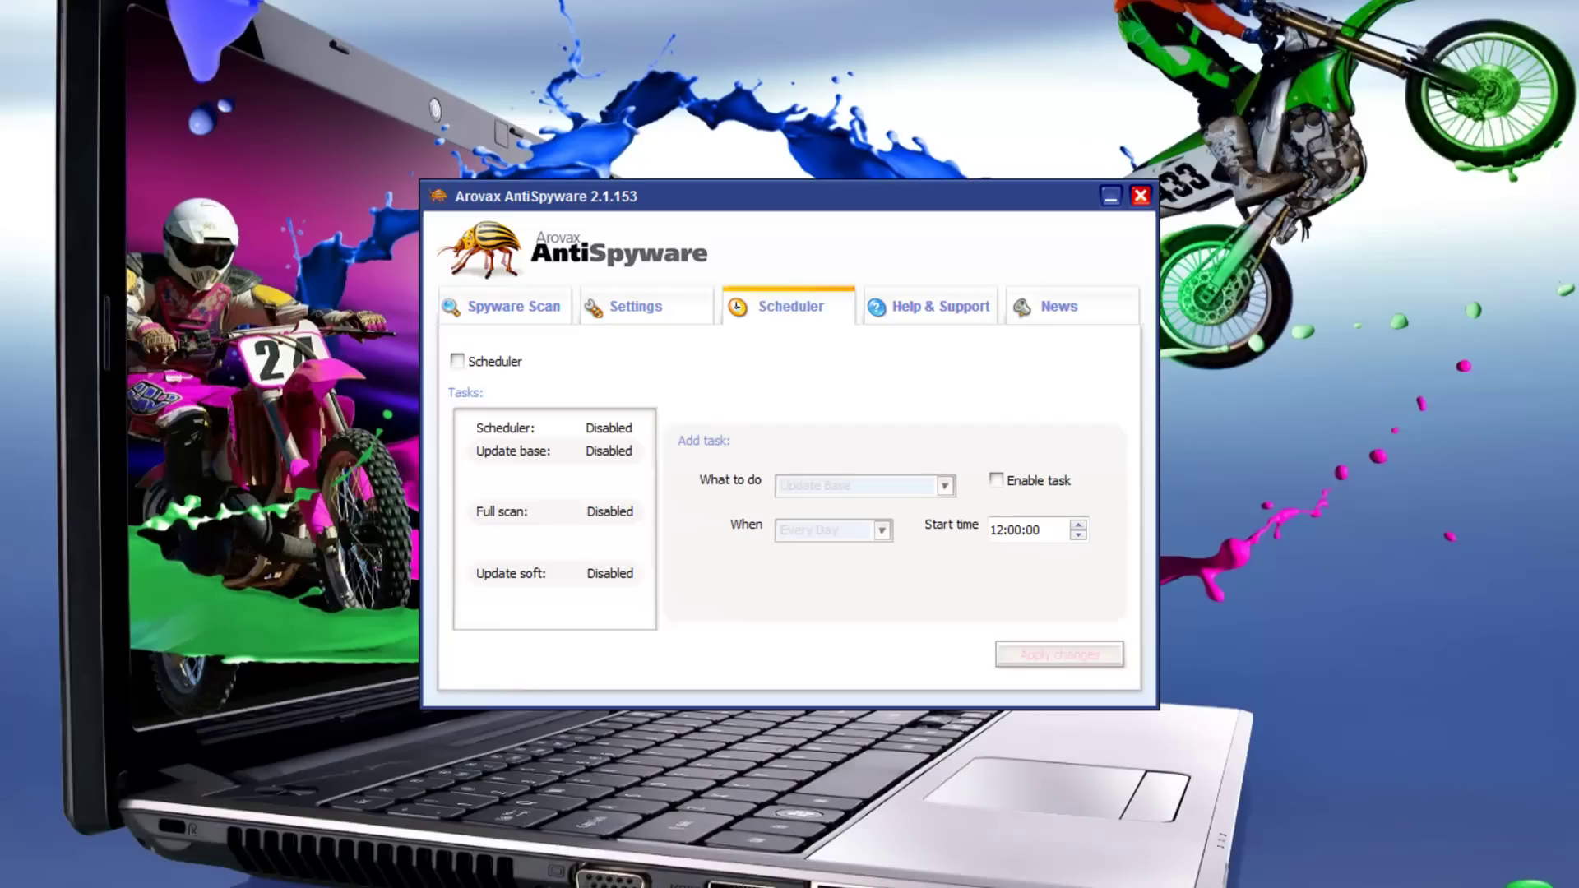
pyautogui.click(996, 481)
pyautogui.click(1059, 655)
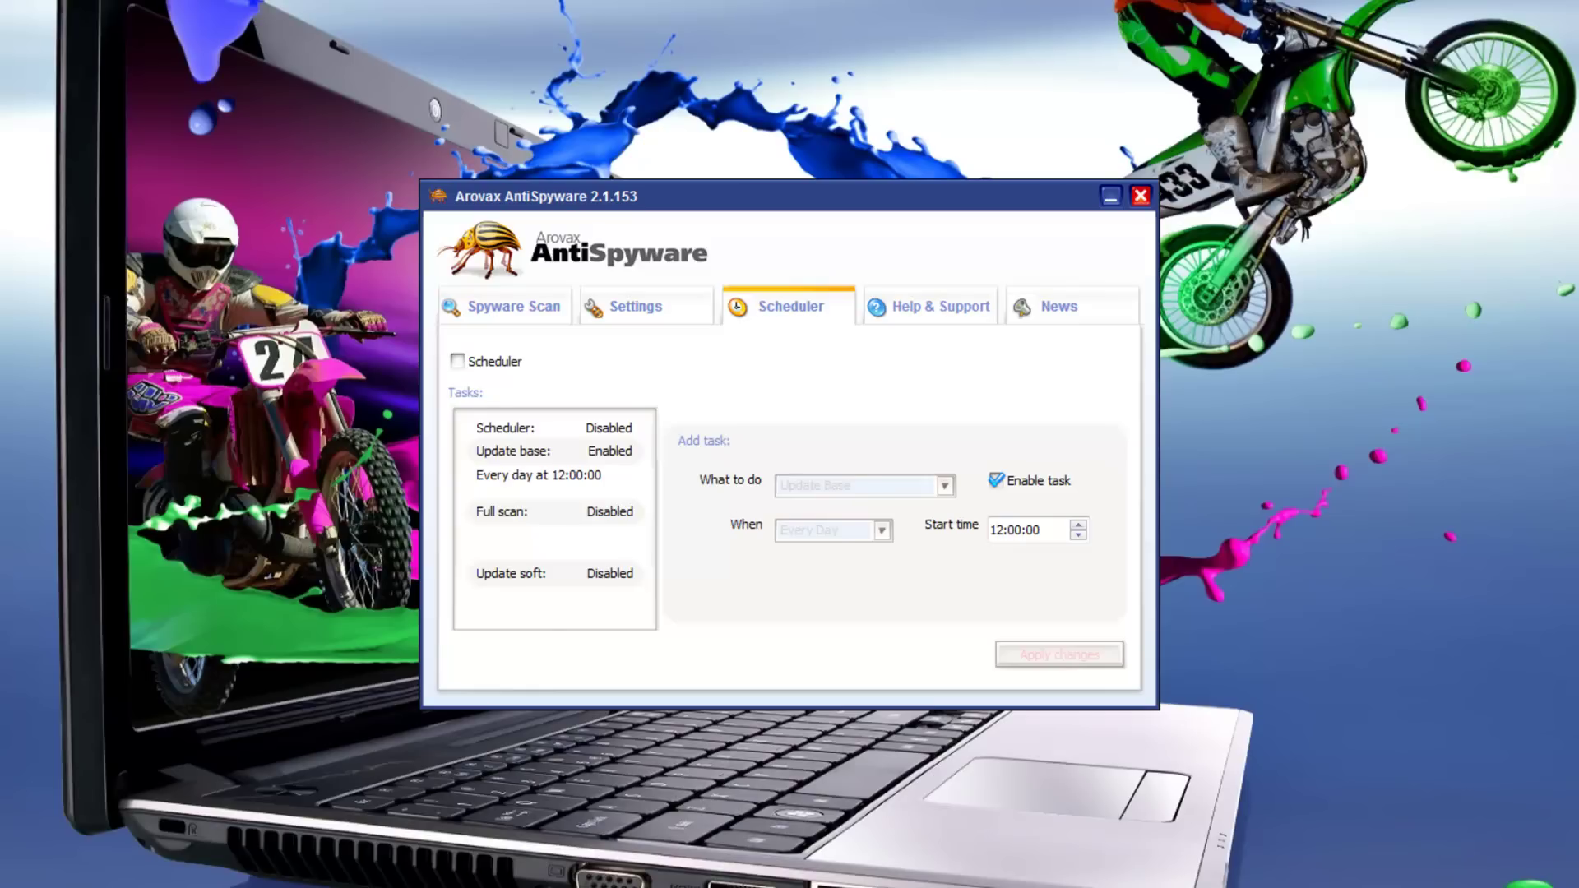
# Read through the system information in the help and support section.
pyautogui.hotkey('ctrl', 'Tab')
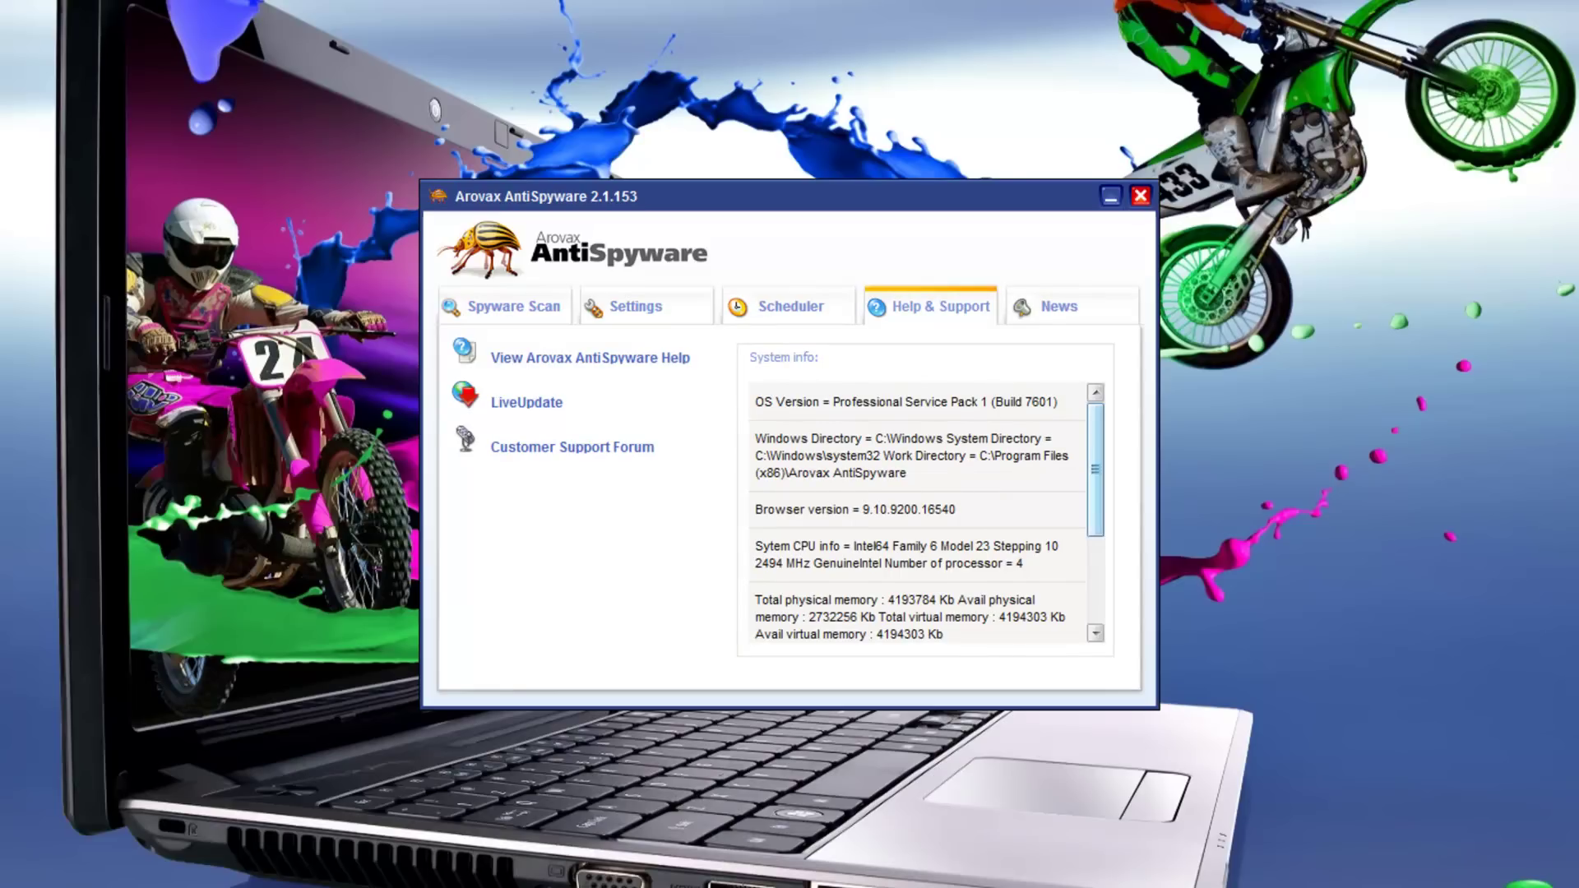
pyautogui.scroll(-3, 917, 514)
pyautogui.scroll(-2, 917, 514)
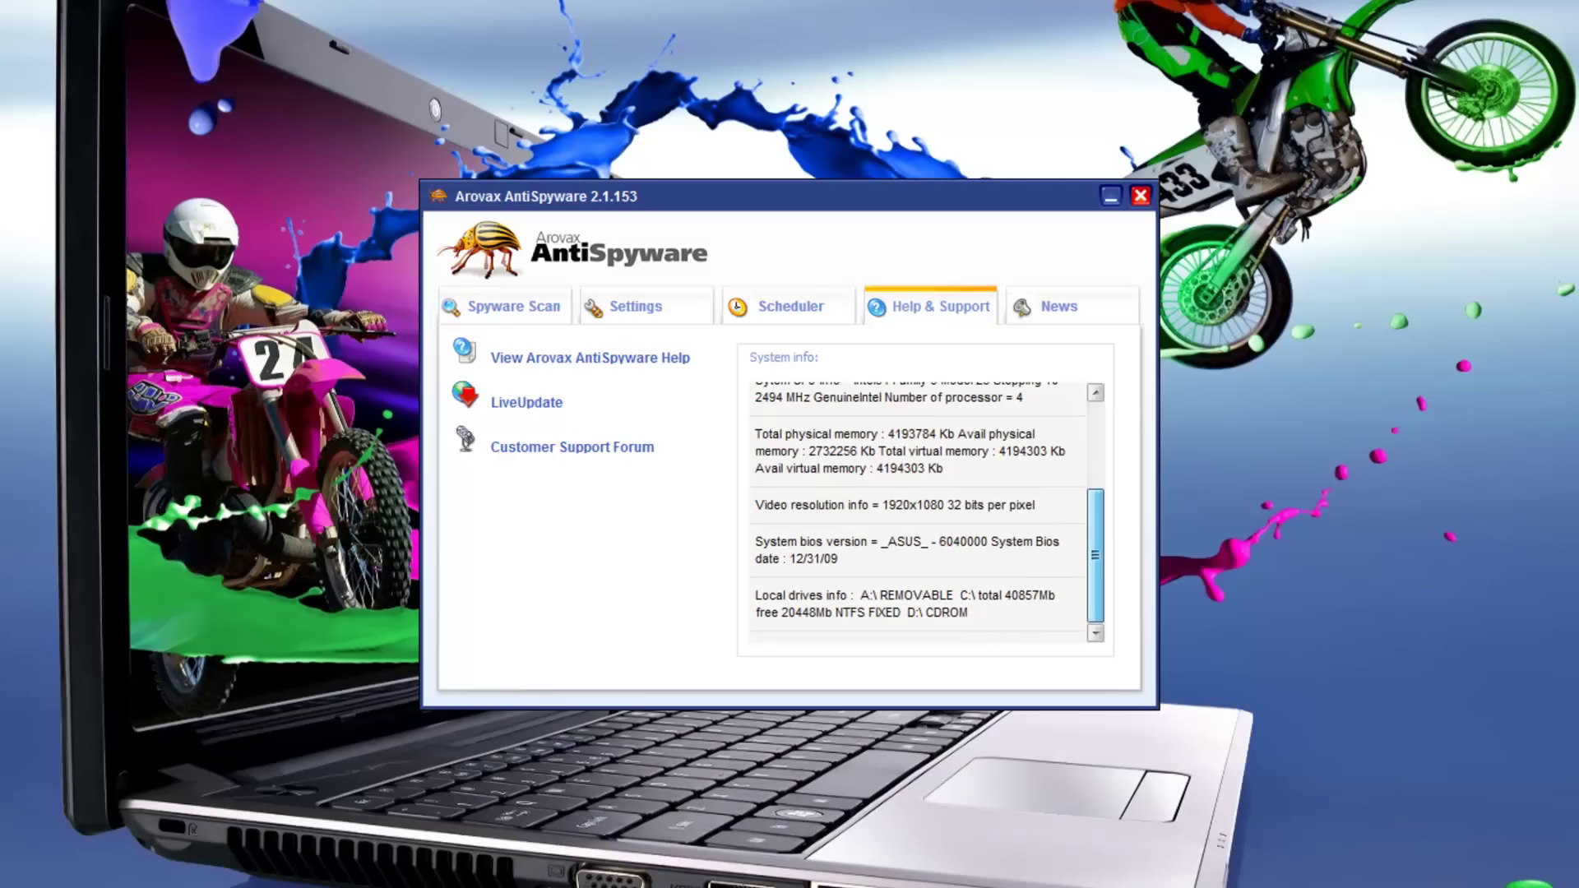
pyautogui.scroll(4, 917, 502)
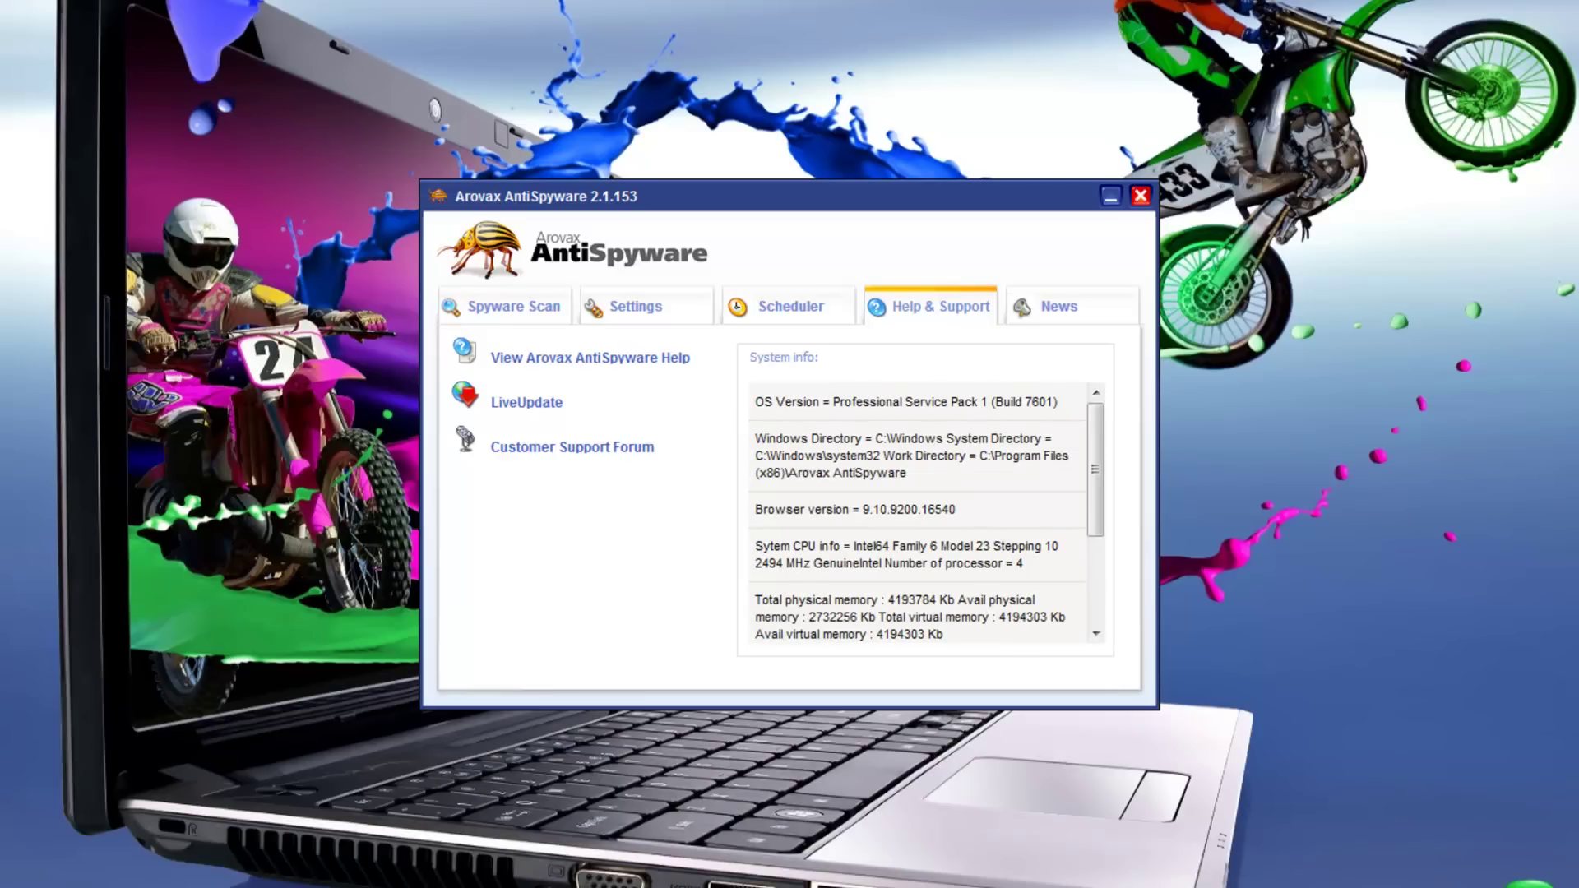
# Open the program's help document, look at the installation page, and close it.
pyautogui.press('F1')
pyautogui.moveTo(866, 680)
pyautogui.mouseDown()
pyautogui.moveTo(1005, 680)
pyautogui.moveTo(866, 680)
pyautogui.mouseUp()
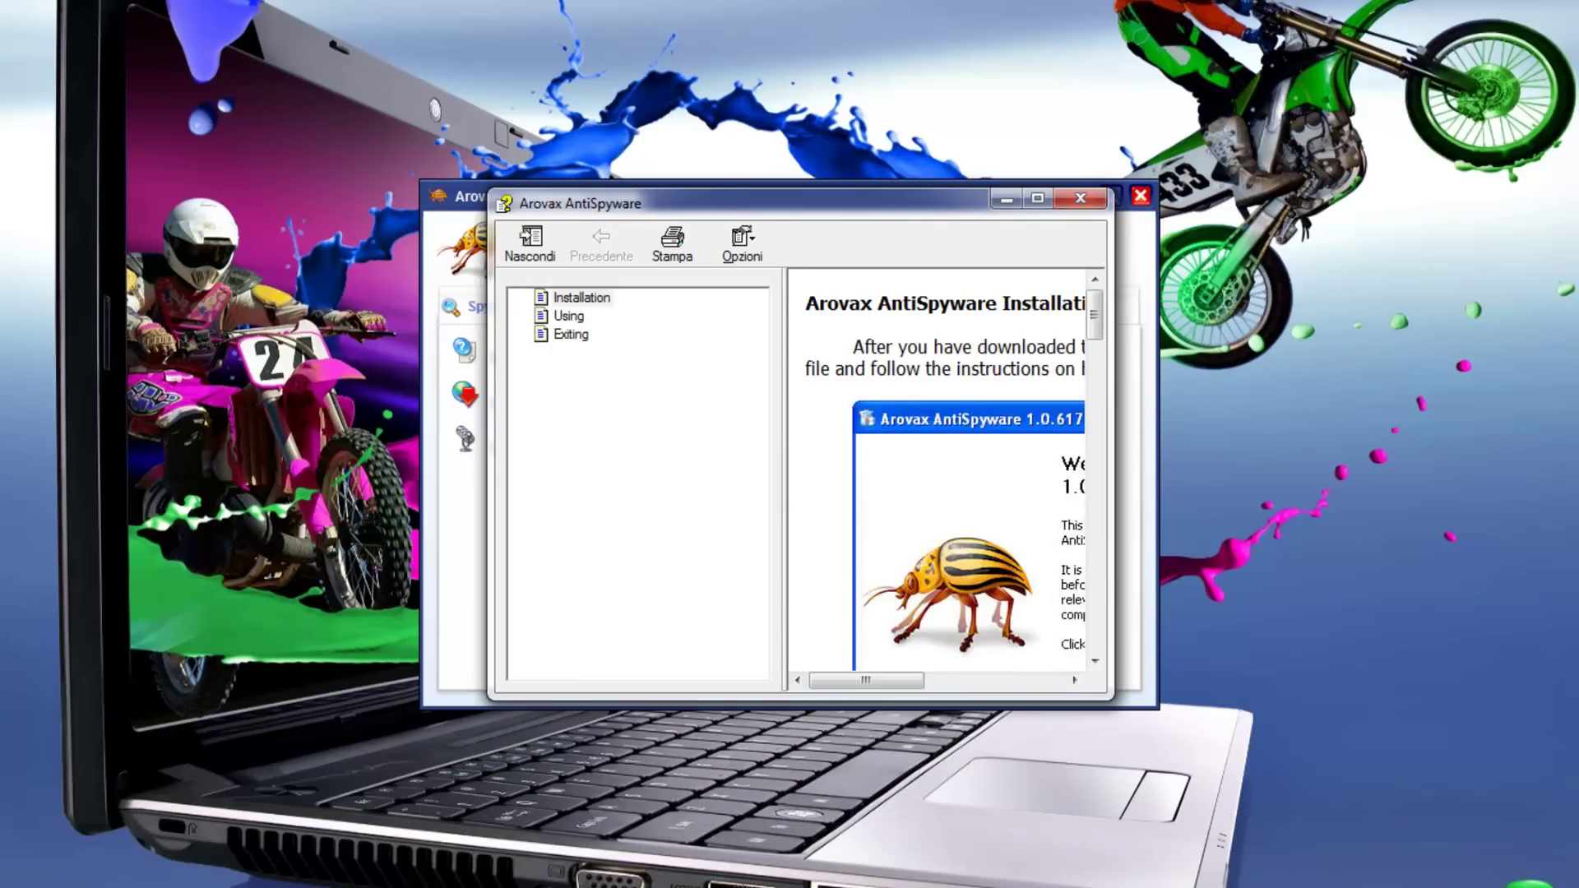
pyautogui.moveTo(1093, 314)
pyautogui.mouseDown()
pyautogui.moveTo(1093, 625)
pyautogui.moveTo(1093, 314)
pyautogui.mouseUp()
pyautogui.click(1080, 198)
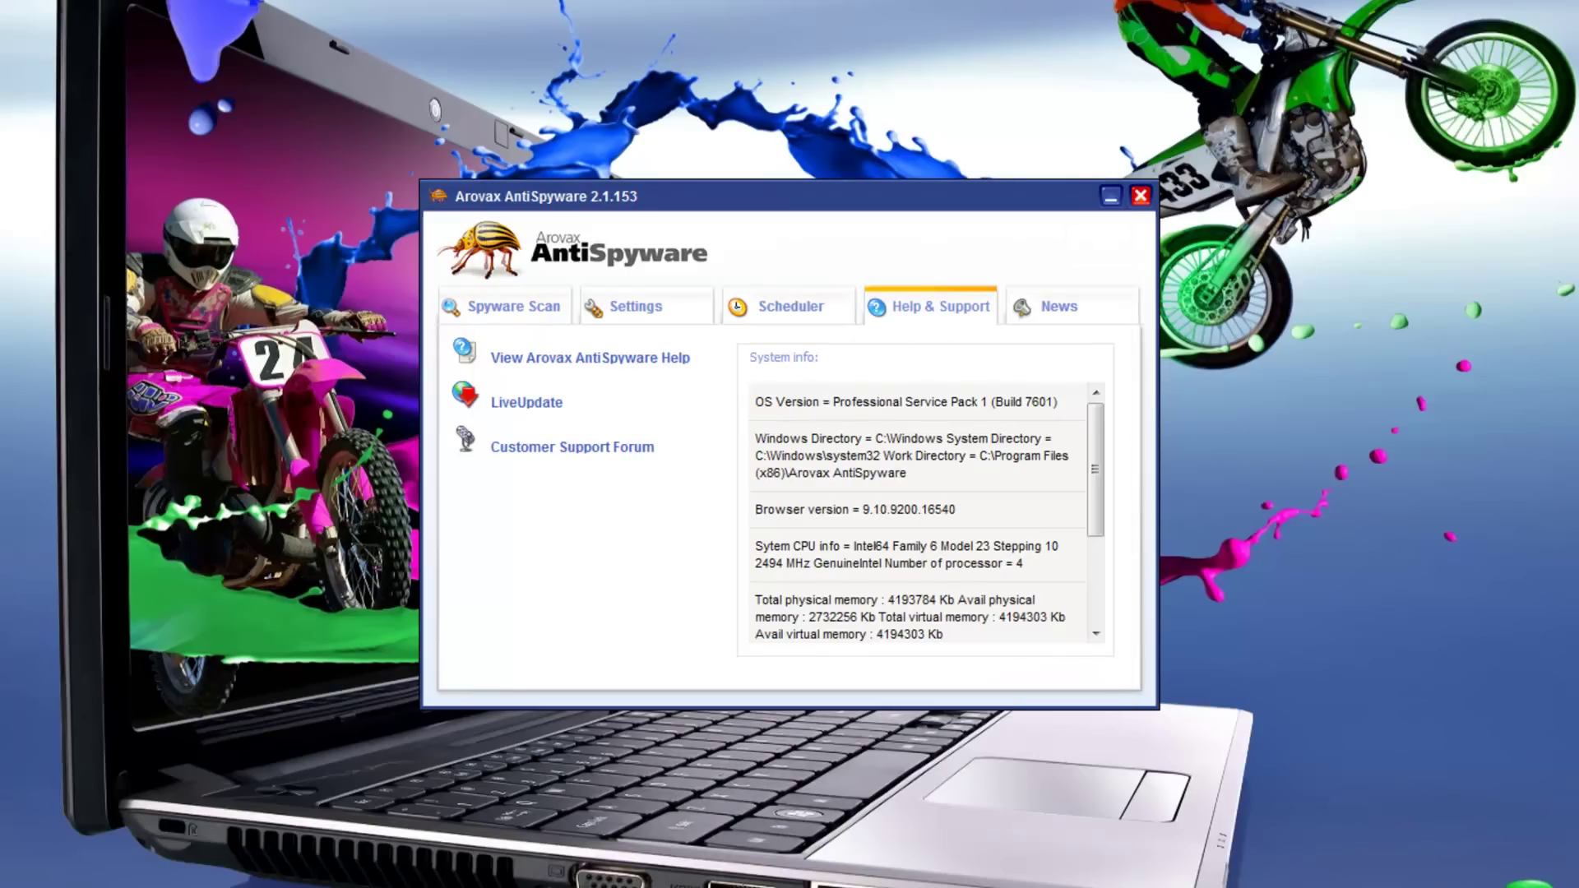
# Run LiveUpdate to update the spyware signatures and dismiss the update dialog when it finishes.
pyautogui.click(526, 402)
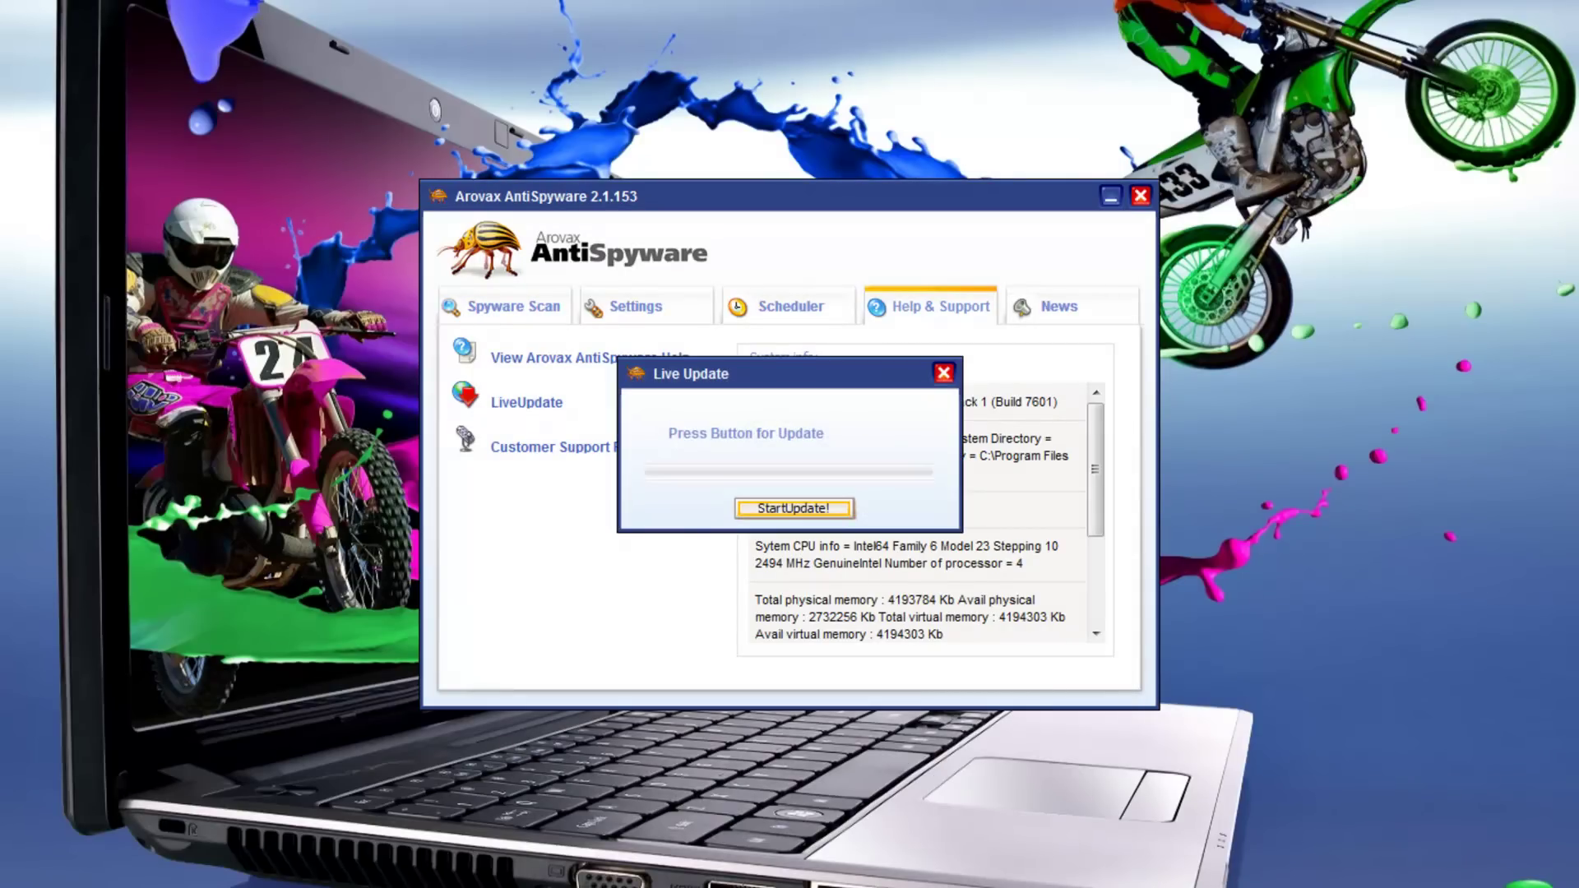
pyautogui.click(793, 508)
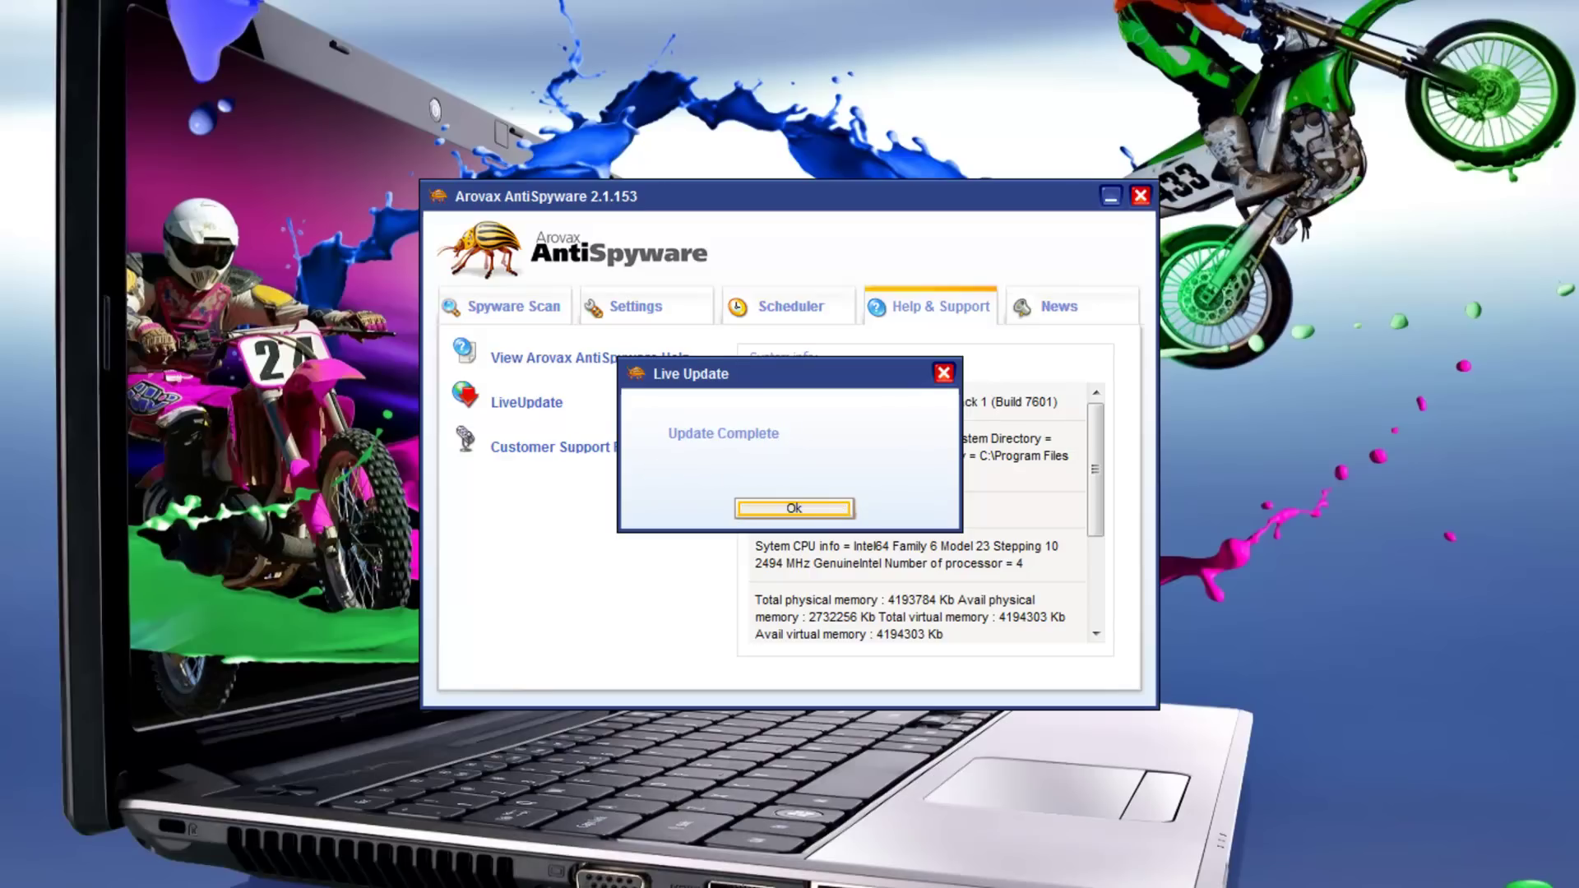
pyautogui.press('Return')
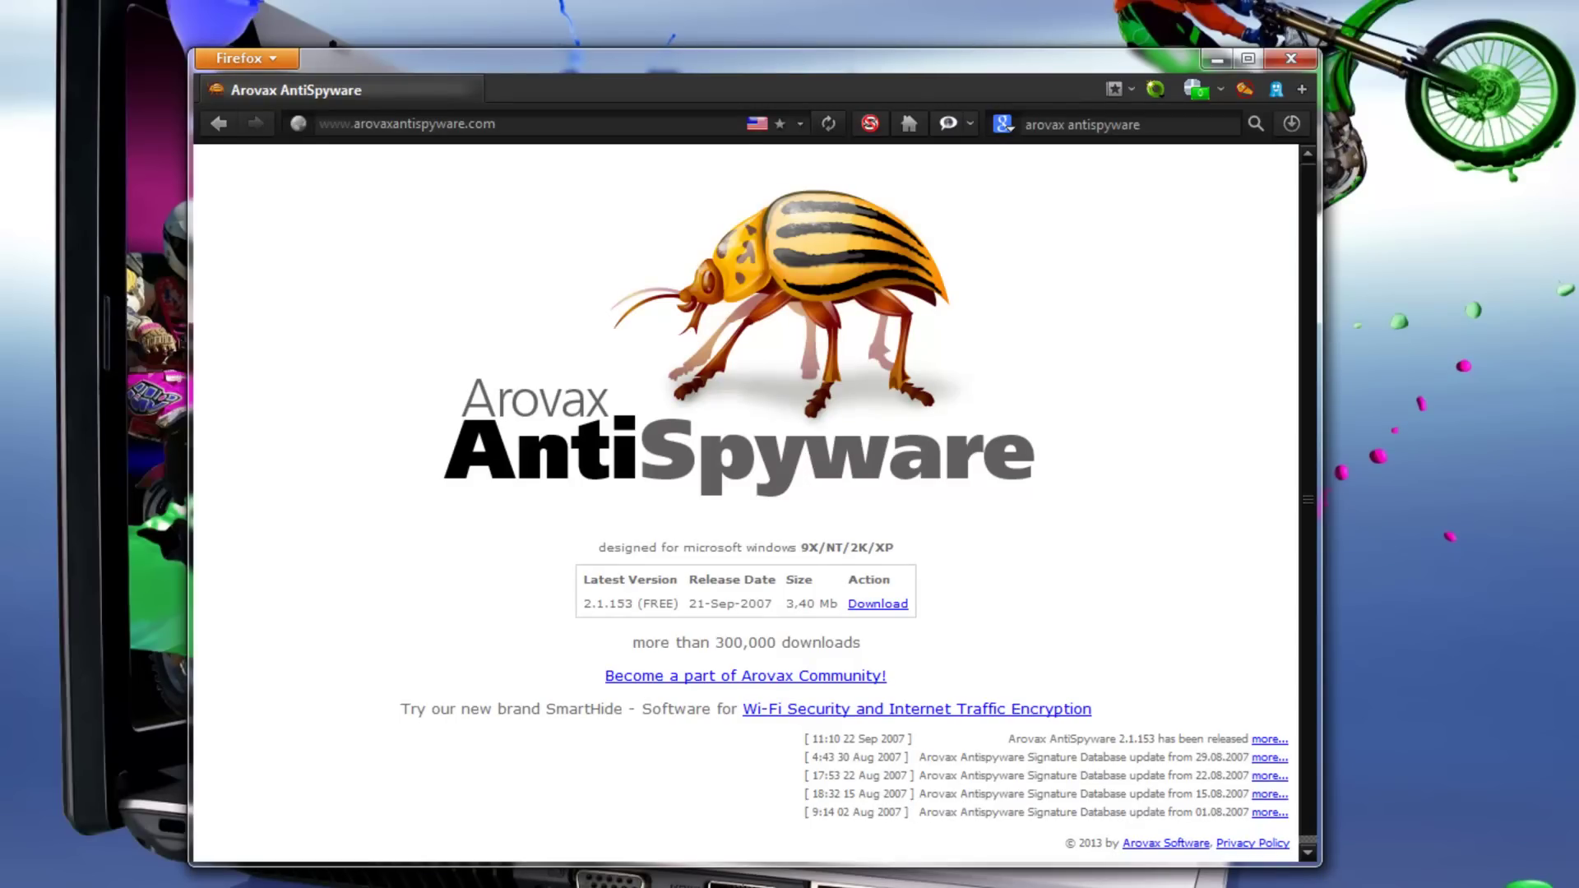
# Look over the Arovax AntiSpyware website, close the browser, and check the program's news list.
pyautogui.scroll(-1, 745, 501)
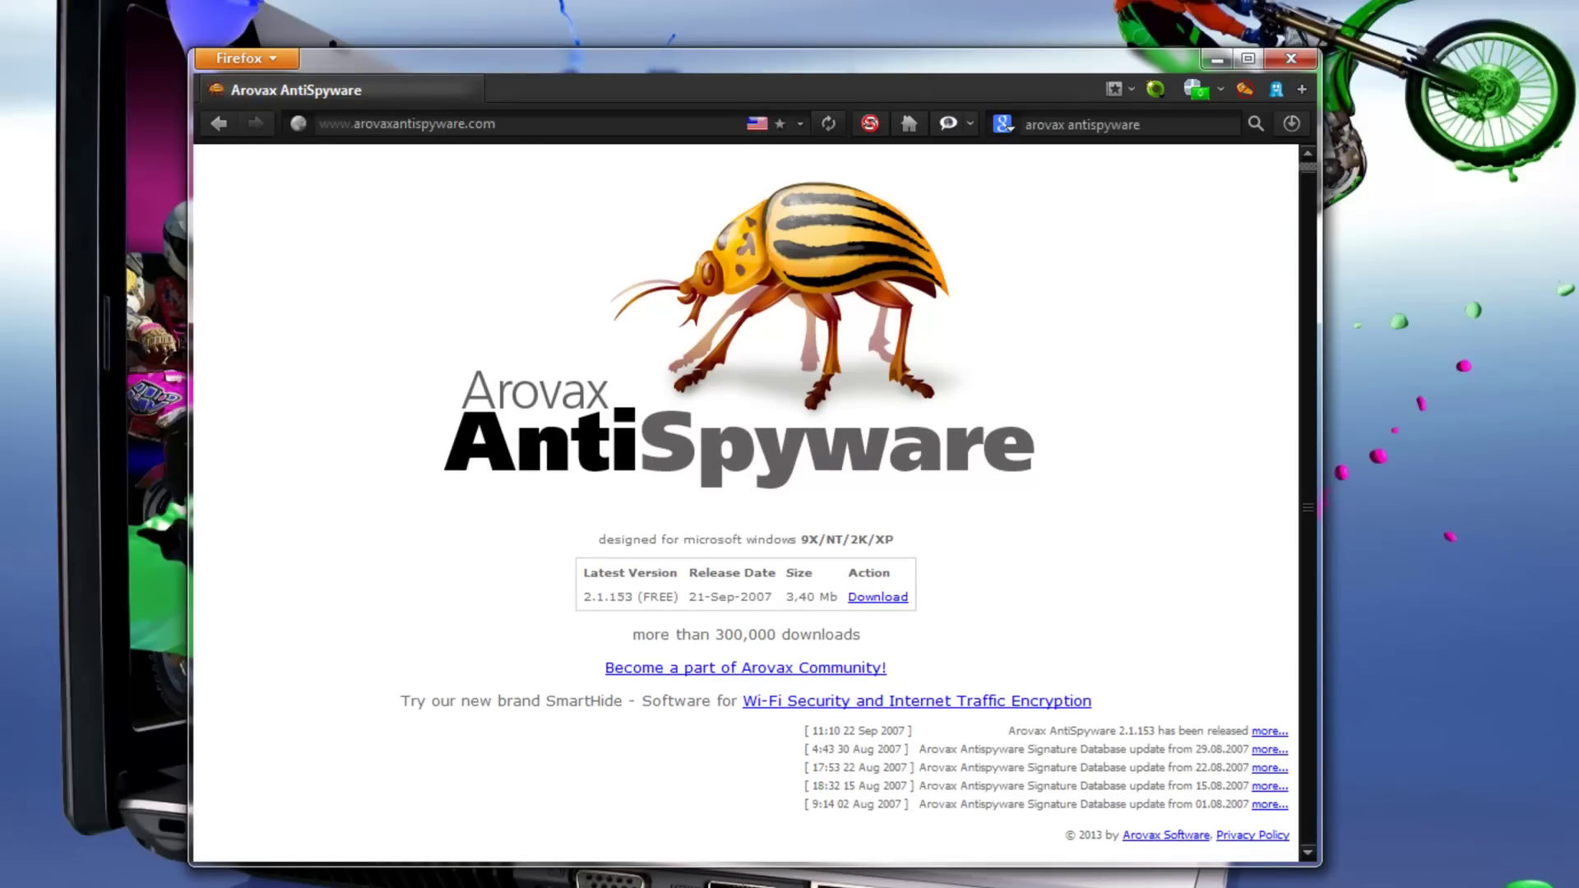
pyautogui.scroll(1, 745, 502)
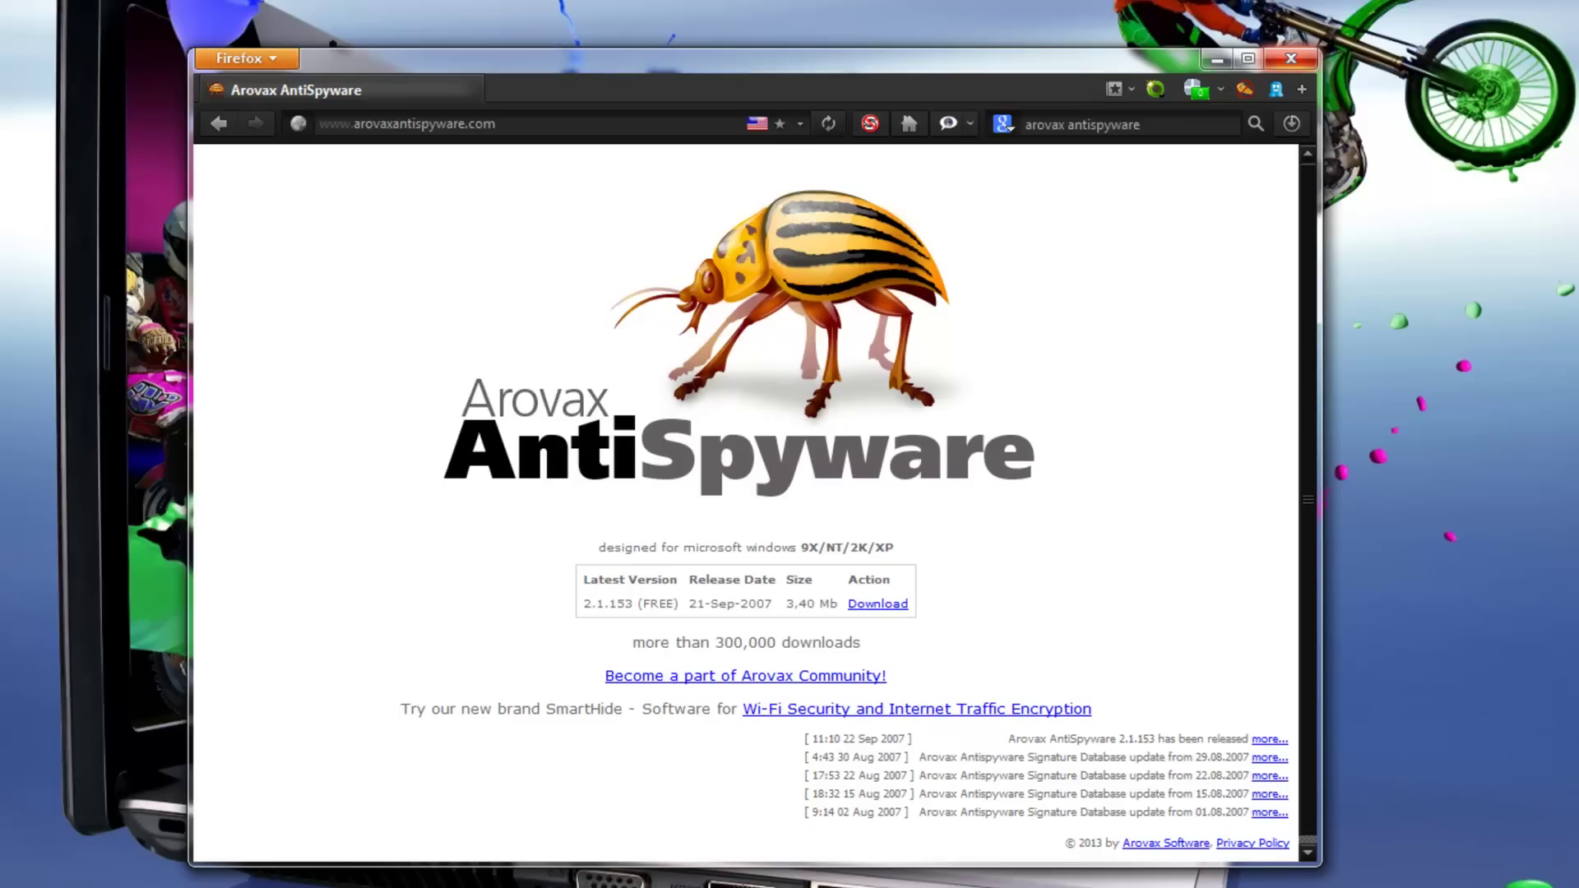
pyautogui.hotkey('alt', 'F4')
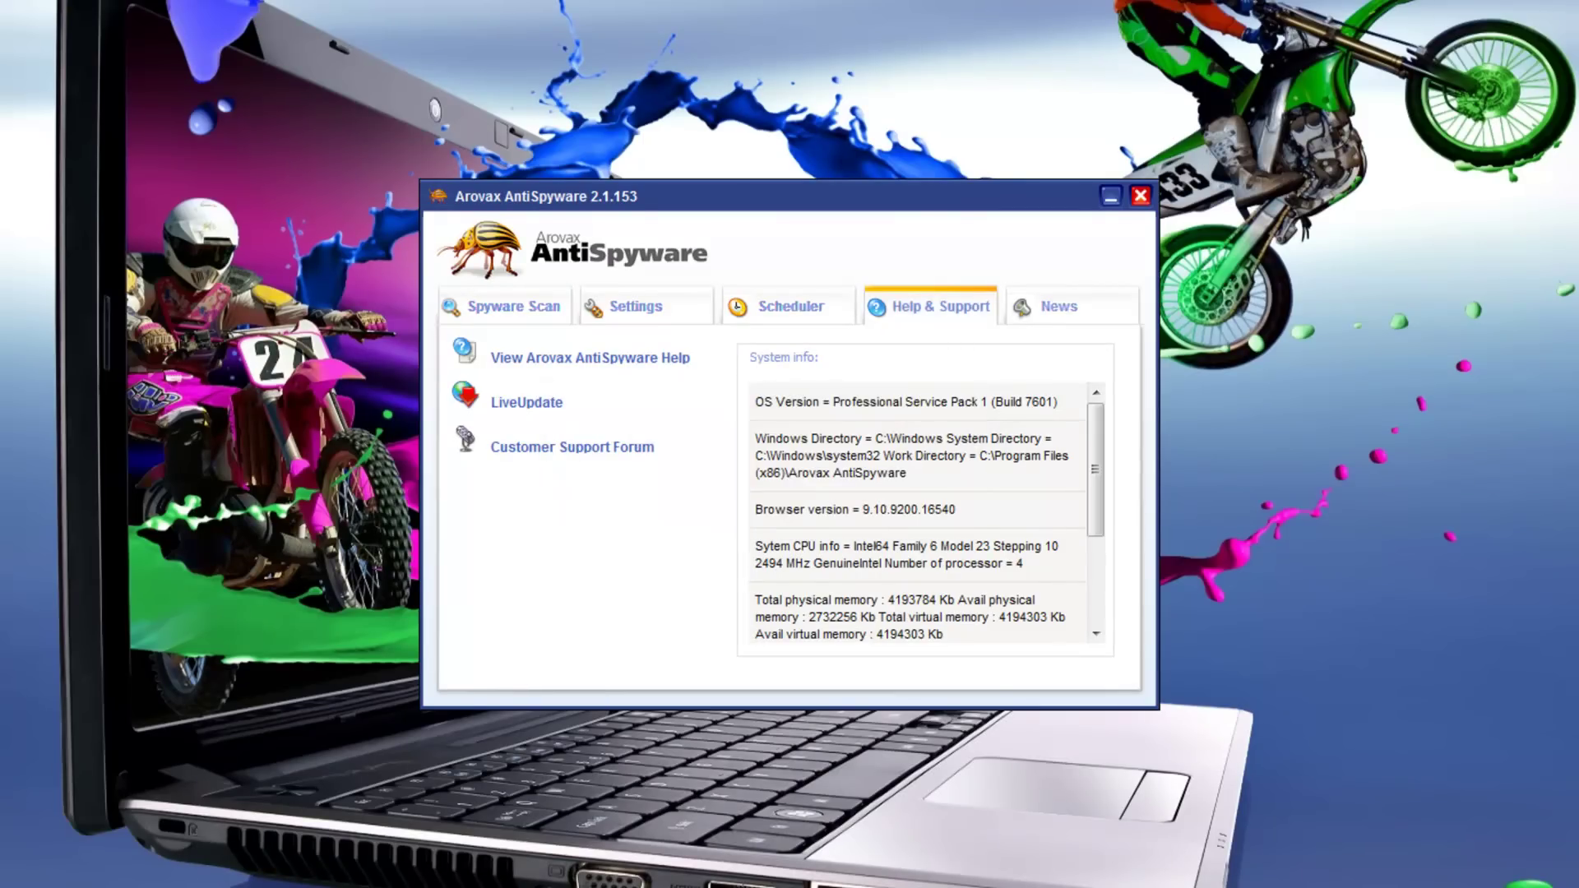
pyautogui.click(1057, 306)
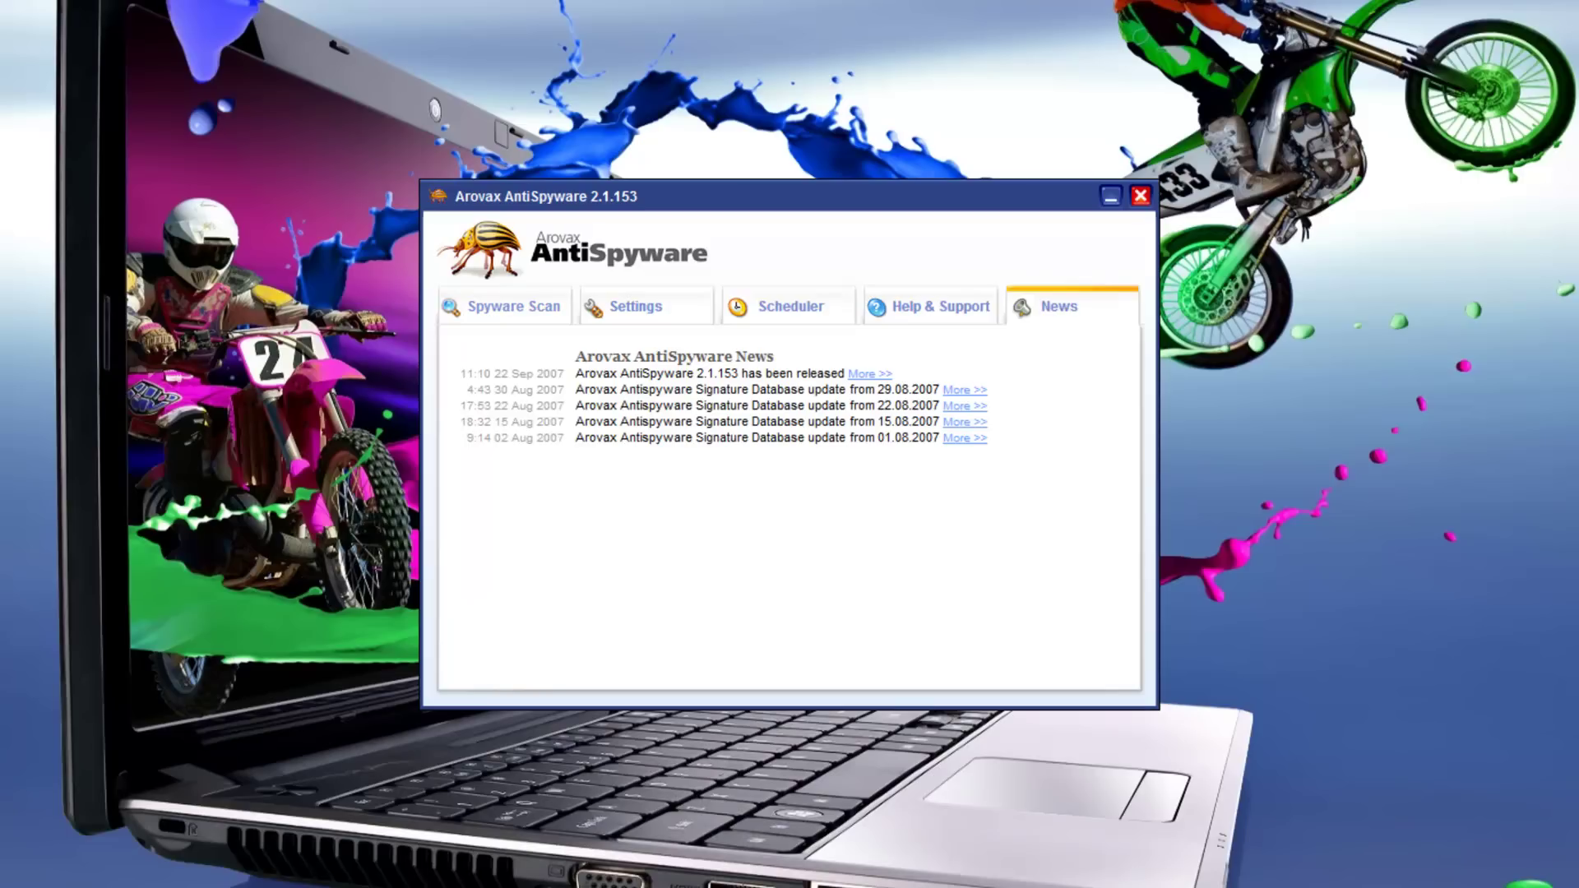
# Run a spyware scan limited to selected folders, with drive C: chosen.
pyautogui.click(513, 306)
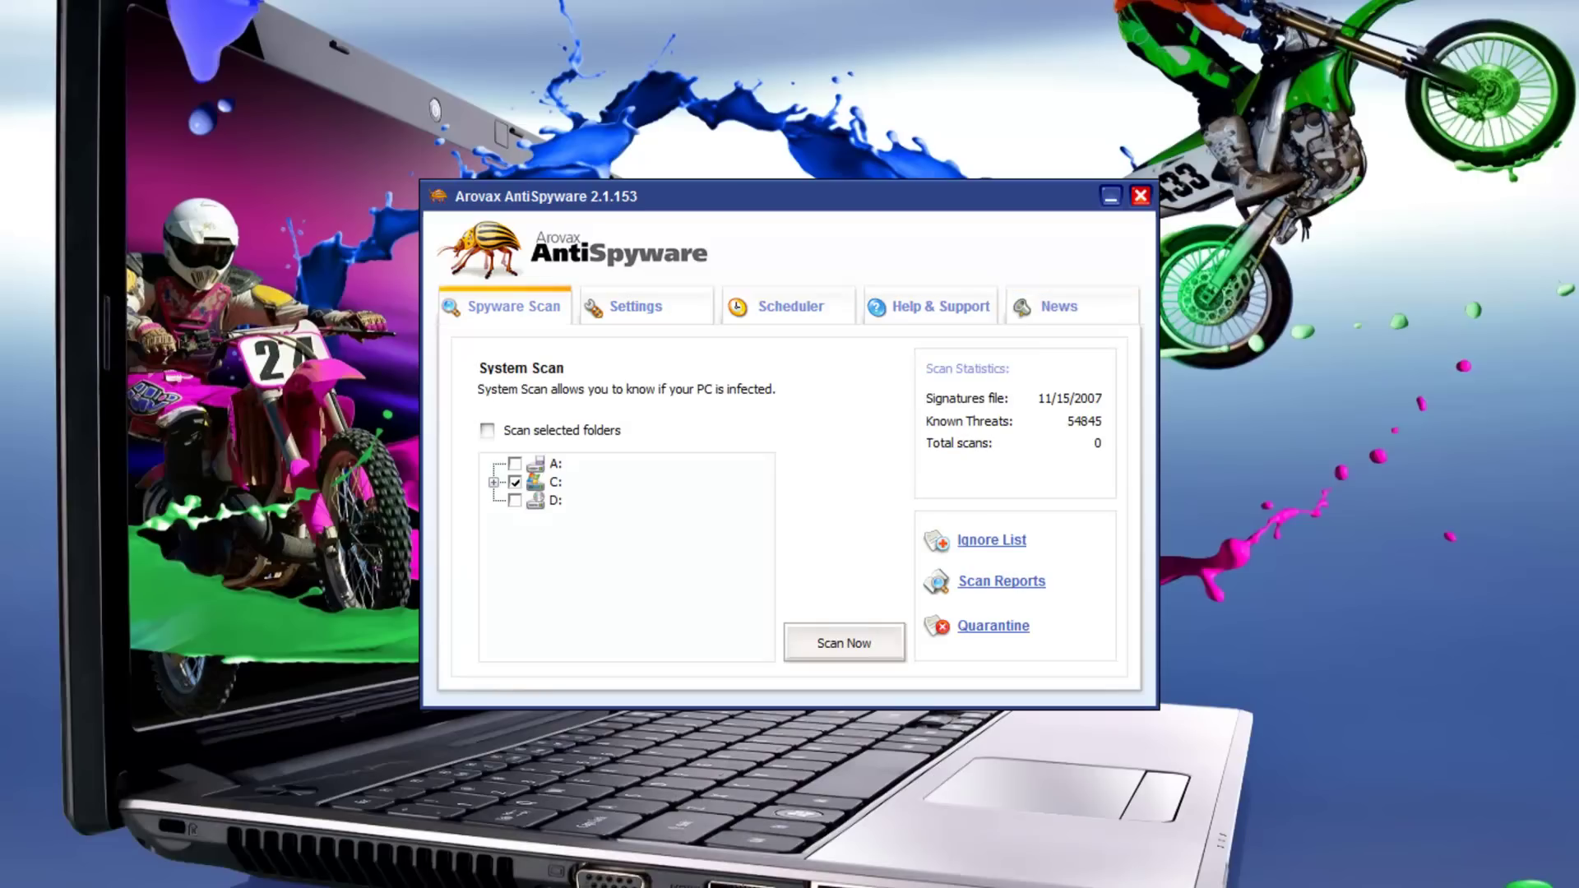
pyautogui.click(487, 430)
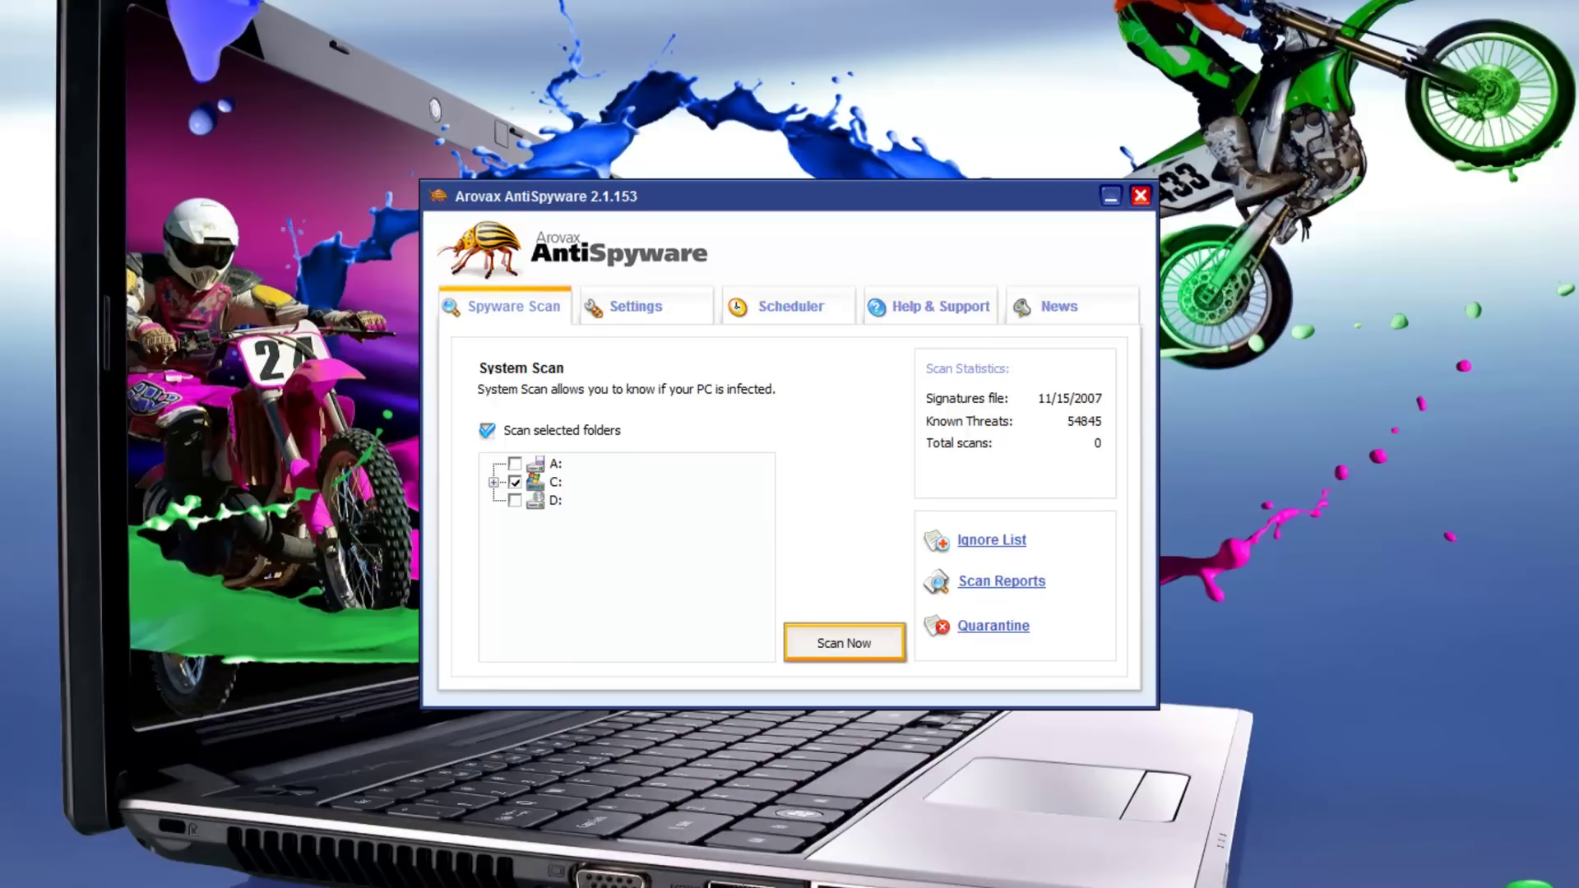
pyautogui.click(843, 642)
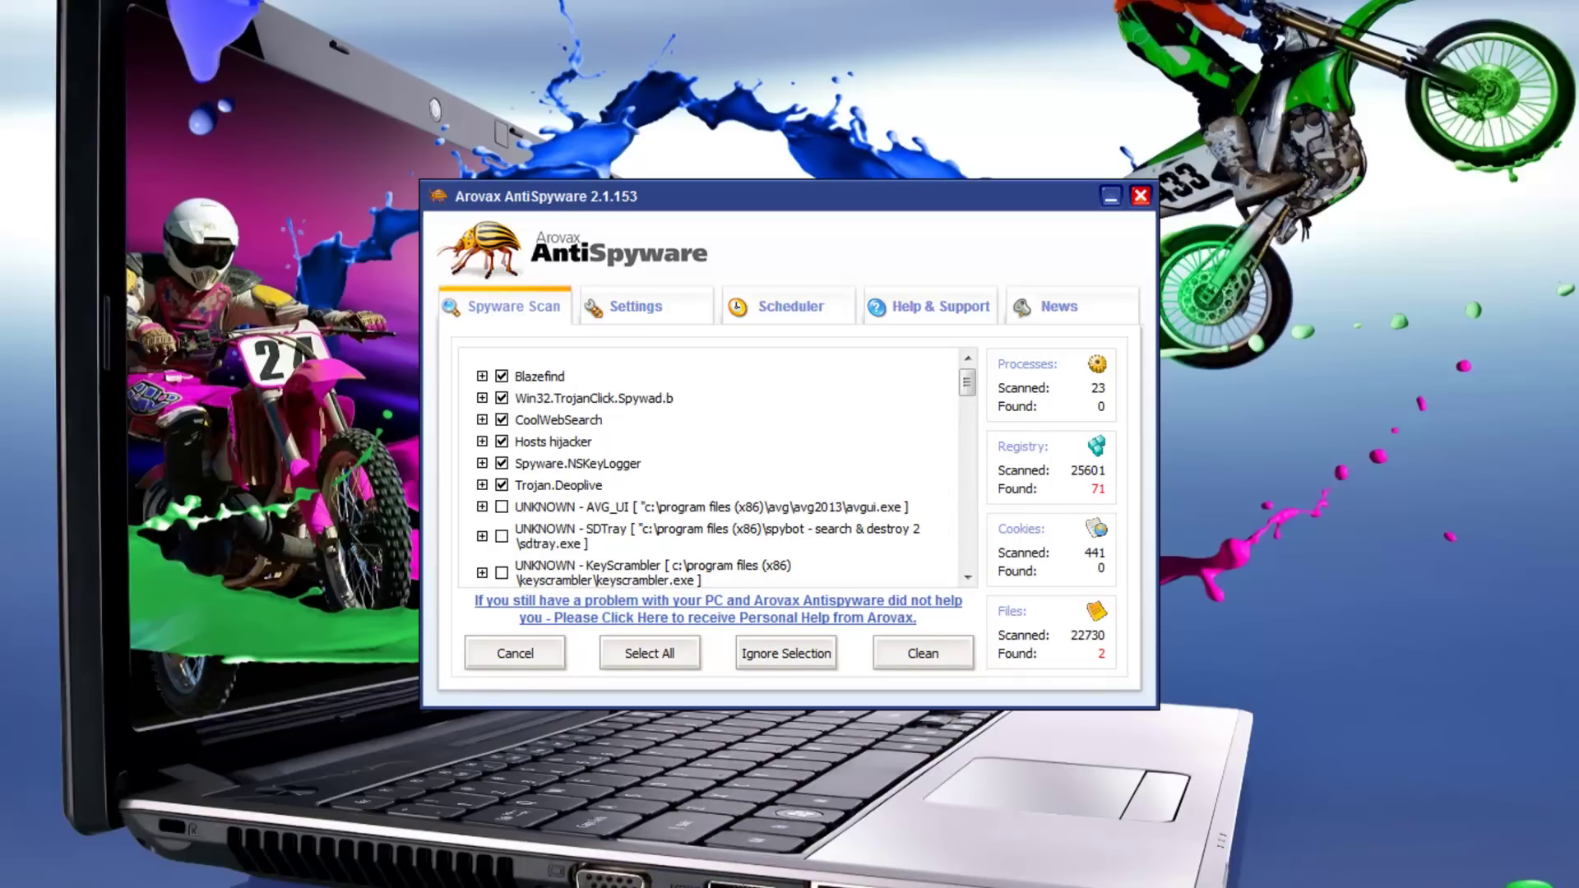
# Review the full list of detected threats and unknown items in the scan results.
pyautogui.moveTo(967, 381); pyautogui.dragTo(967, 402)
pyautogui.scroll(-4, 715, 465)
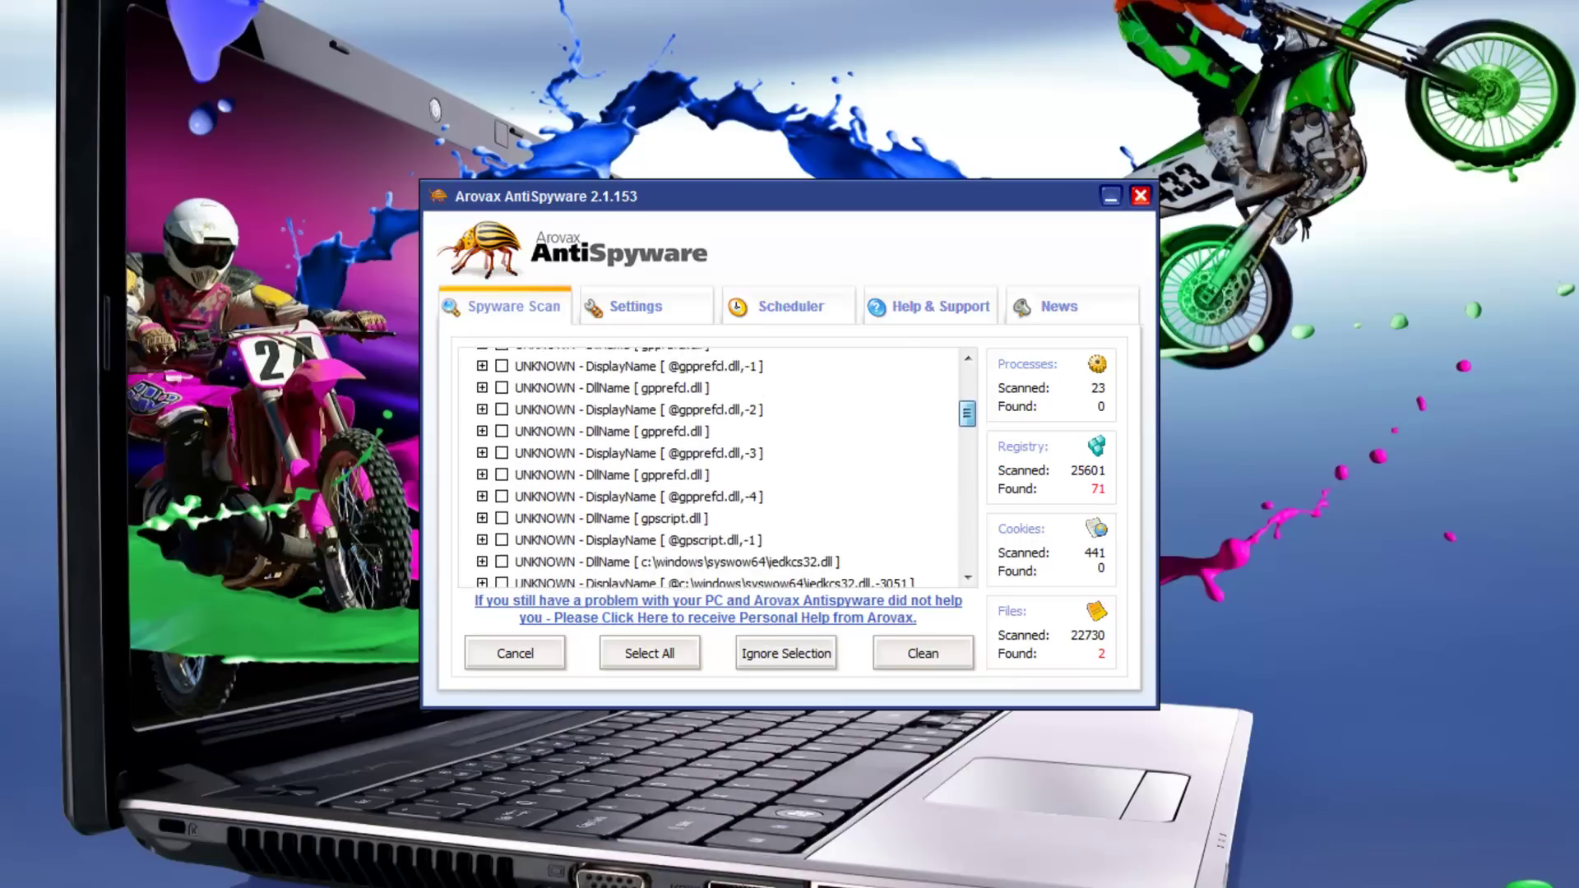
pyautogui.scroll(-5, 716, 464)
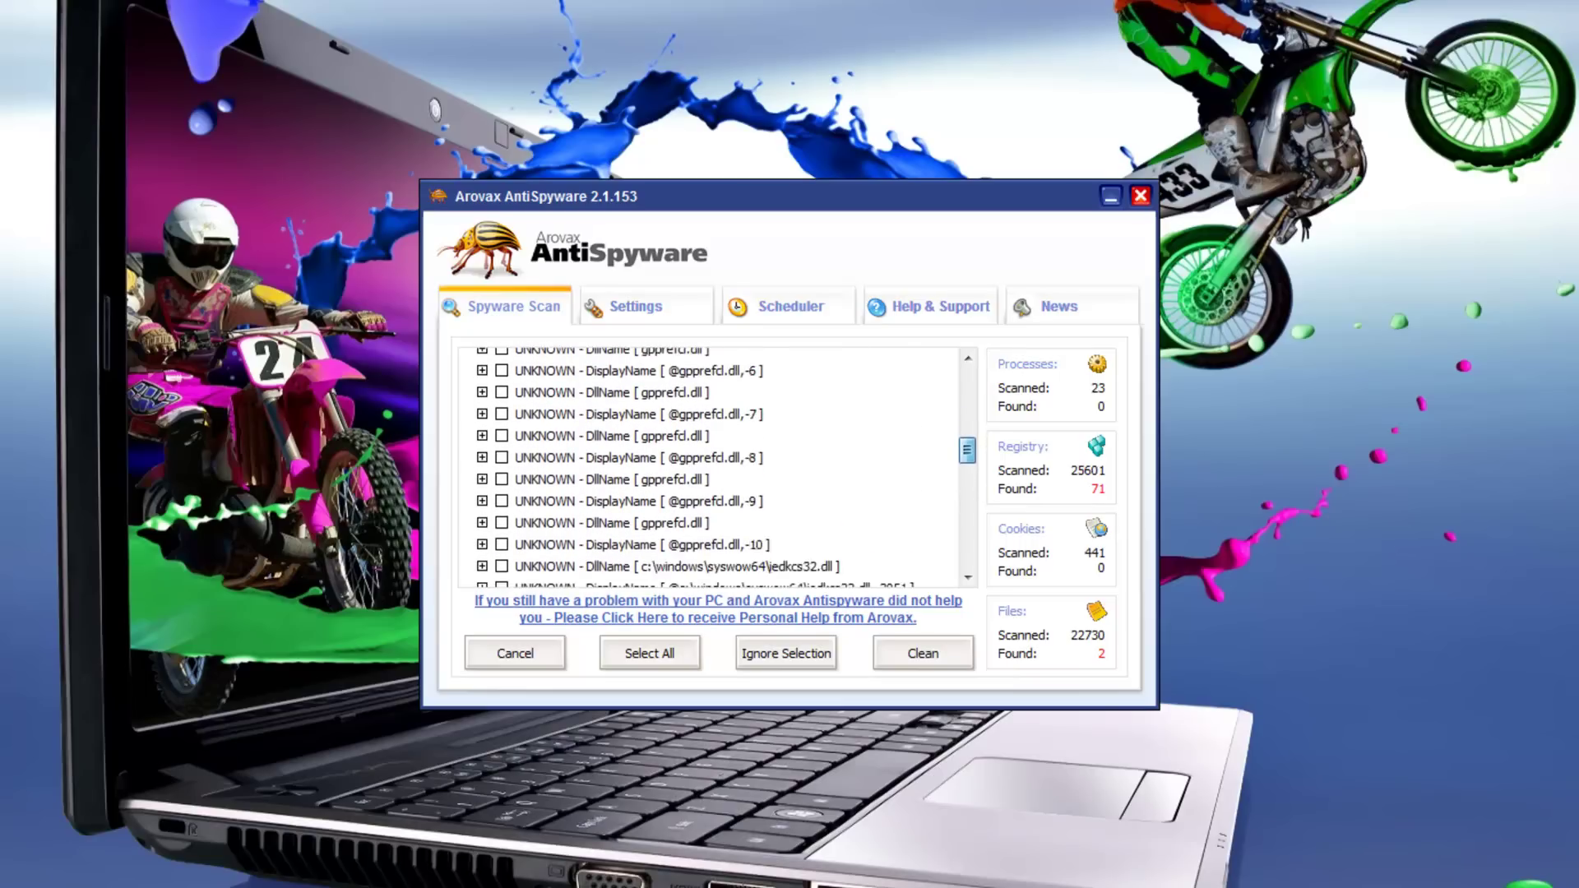
pyautogui.scroll(-5, 716, 464)
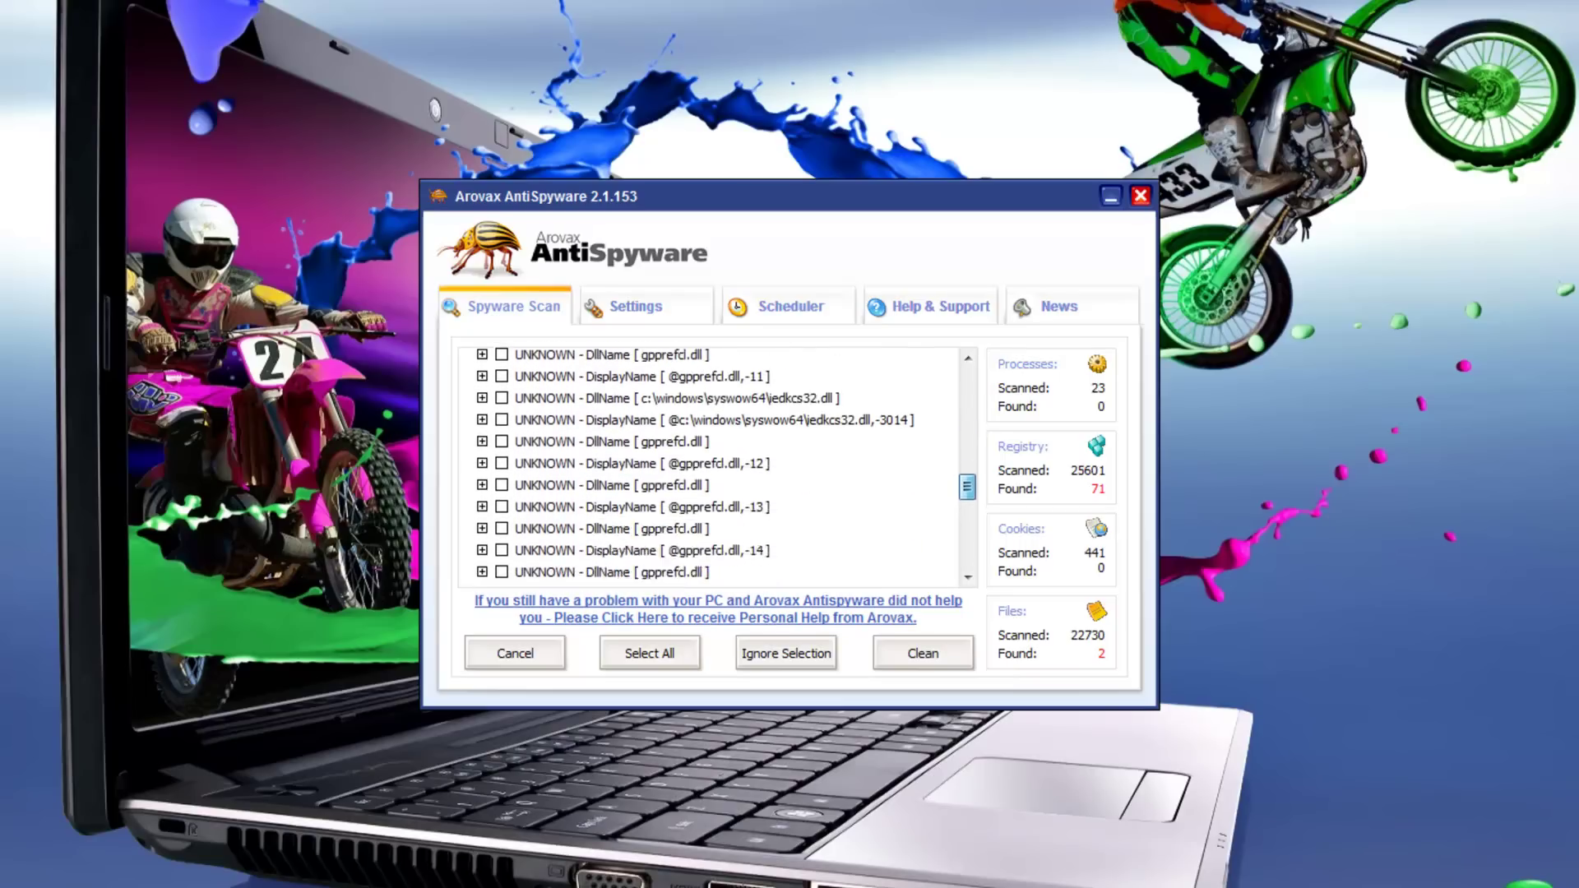
pyautogui.scroll(-5, 716, 465)
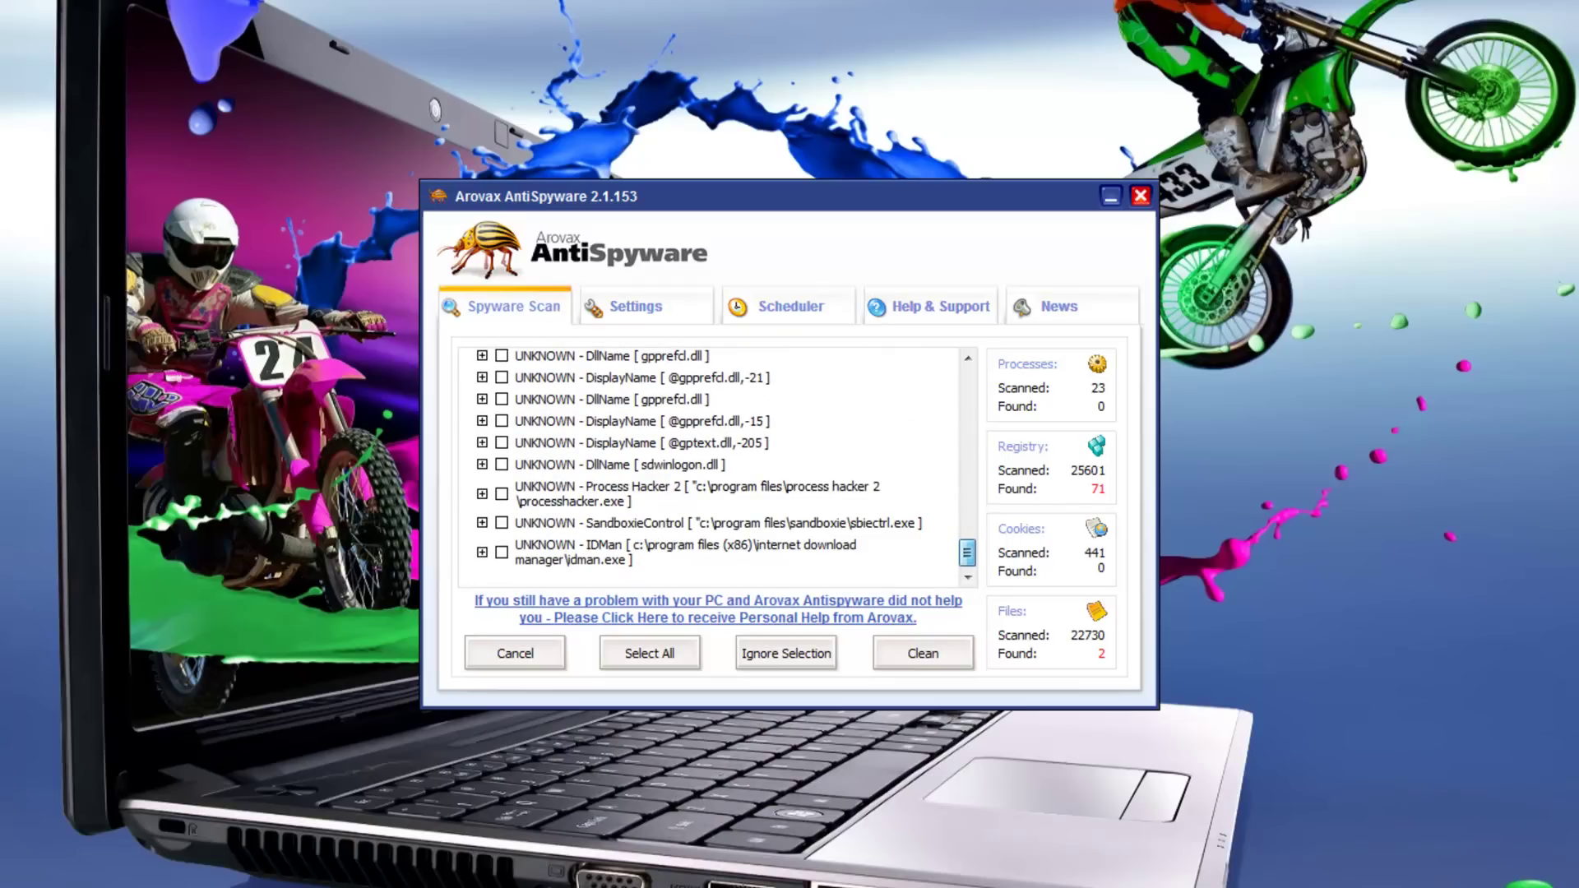
pyautogui.scroll(10, 715, 464)
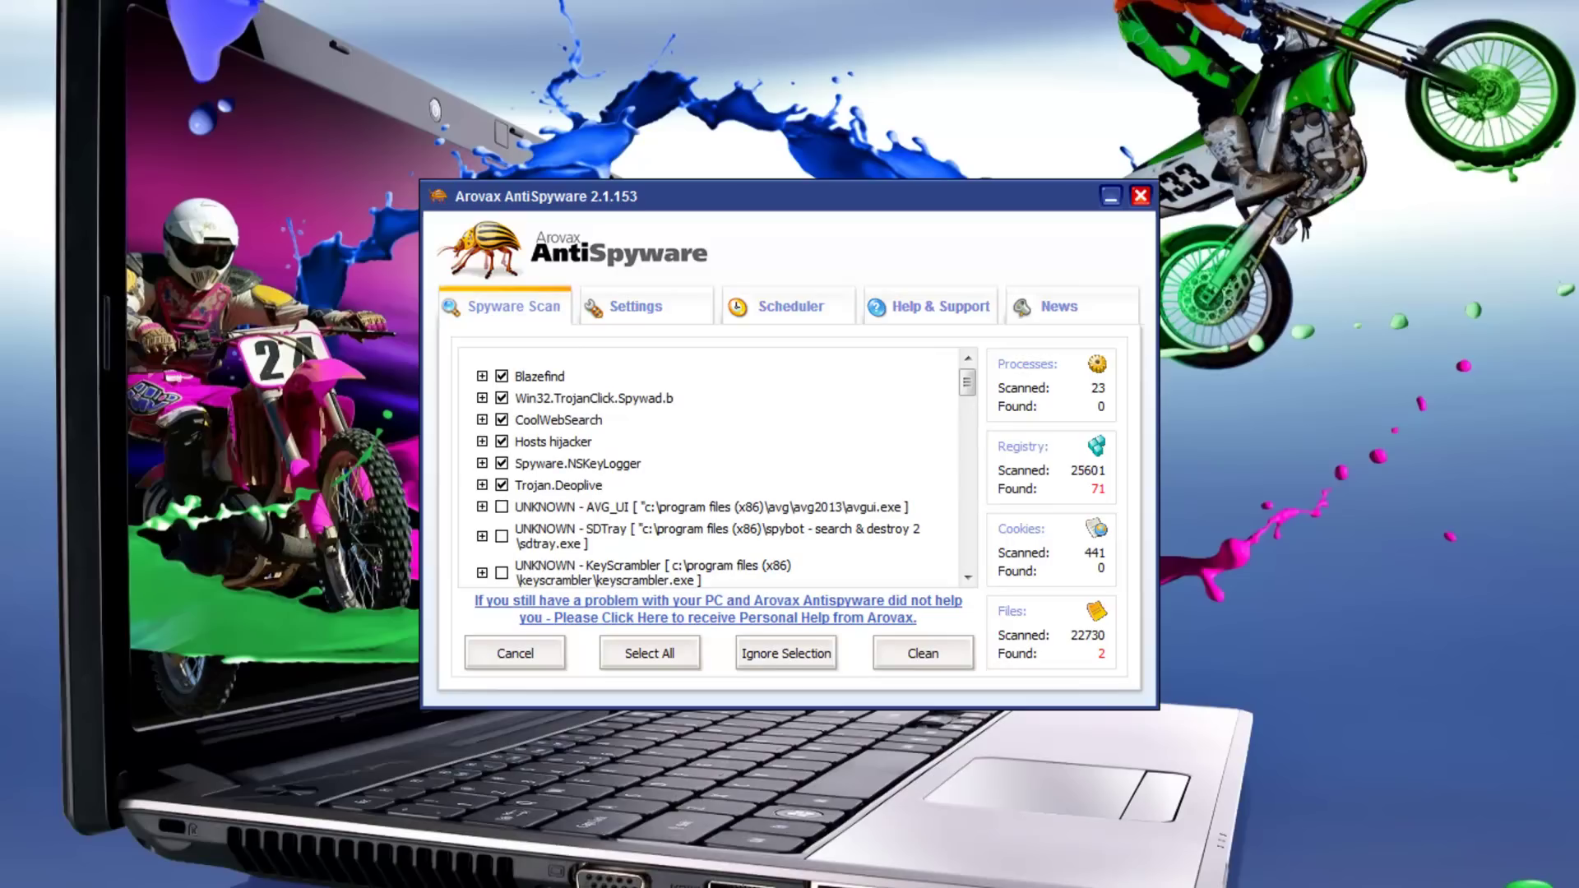
# Examine the registry entries behind the Blazefind, Win32.TrojanClick.Spywad.b and CoolWebSearch detections, collapsing each one after viewing.
pyautogui.click(481, 376)
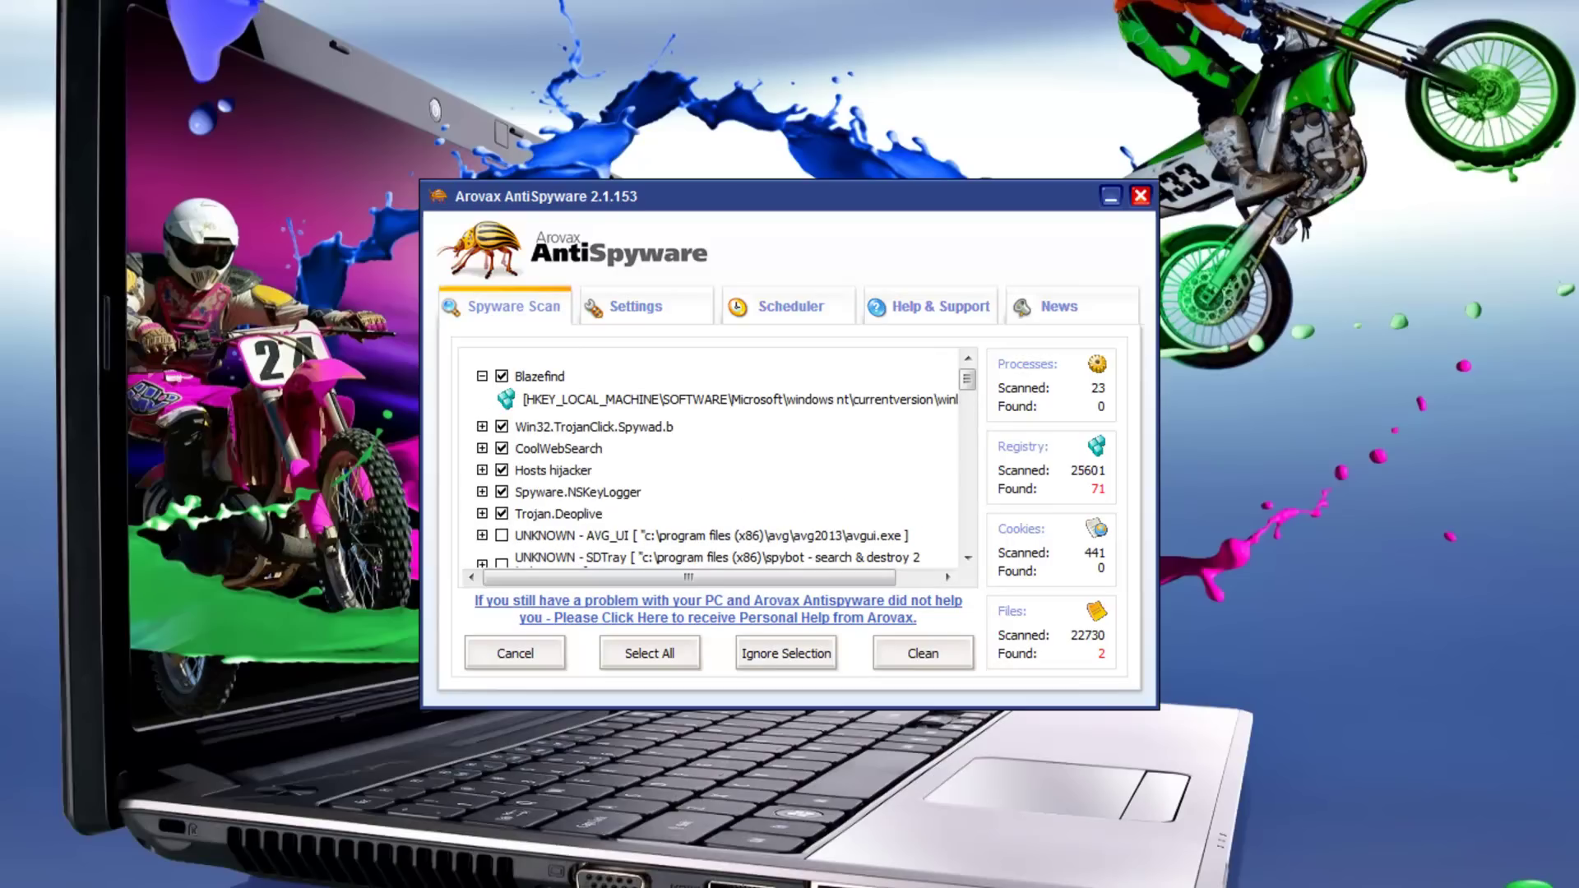
pyautogui.moveTo(688, 576)
pyautogui.mouseDown()
pyautogui.moveTo(734, 576)
pyautogui.moveTo(688, 576)
pyautogui.mouseUp()
pyautogui.press('Left')
pyautogui.click(482, 398)
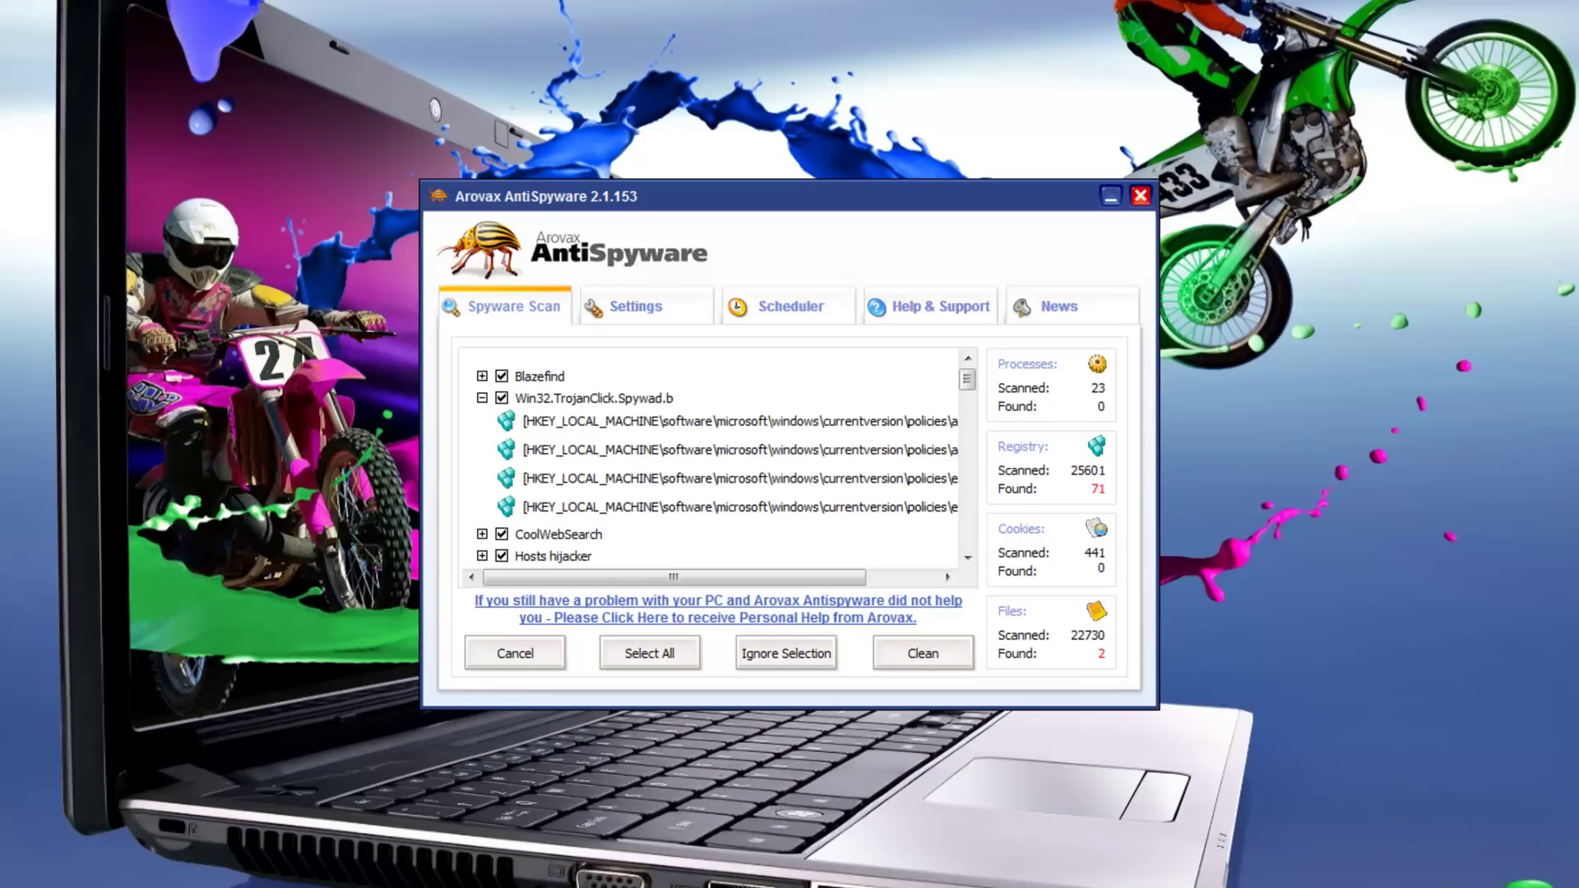
pyautogui.moveTo(674, 576)
pyautogui.mouseDown()
pyautogui.moveTo(745, 577)
pyautogui.moveTo(673, 576)
pyautogui.mouseUp()
pyautogui.click(482, 398)
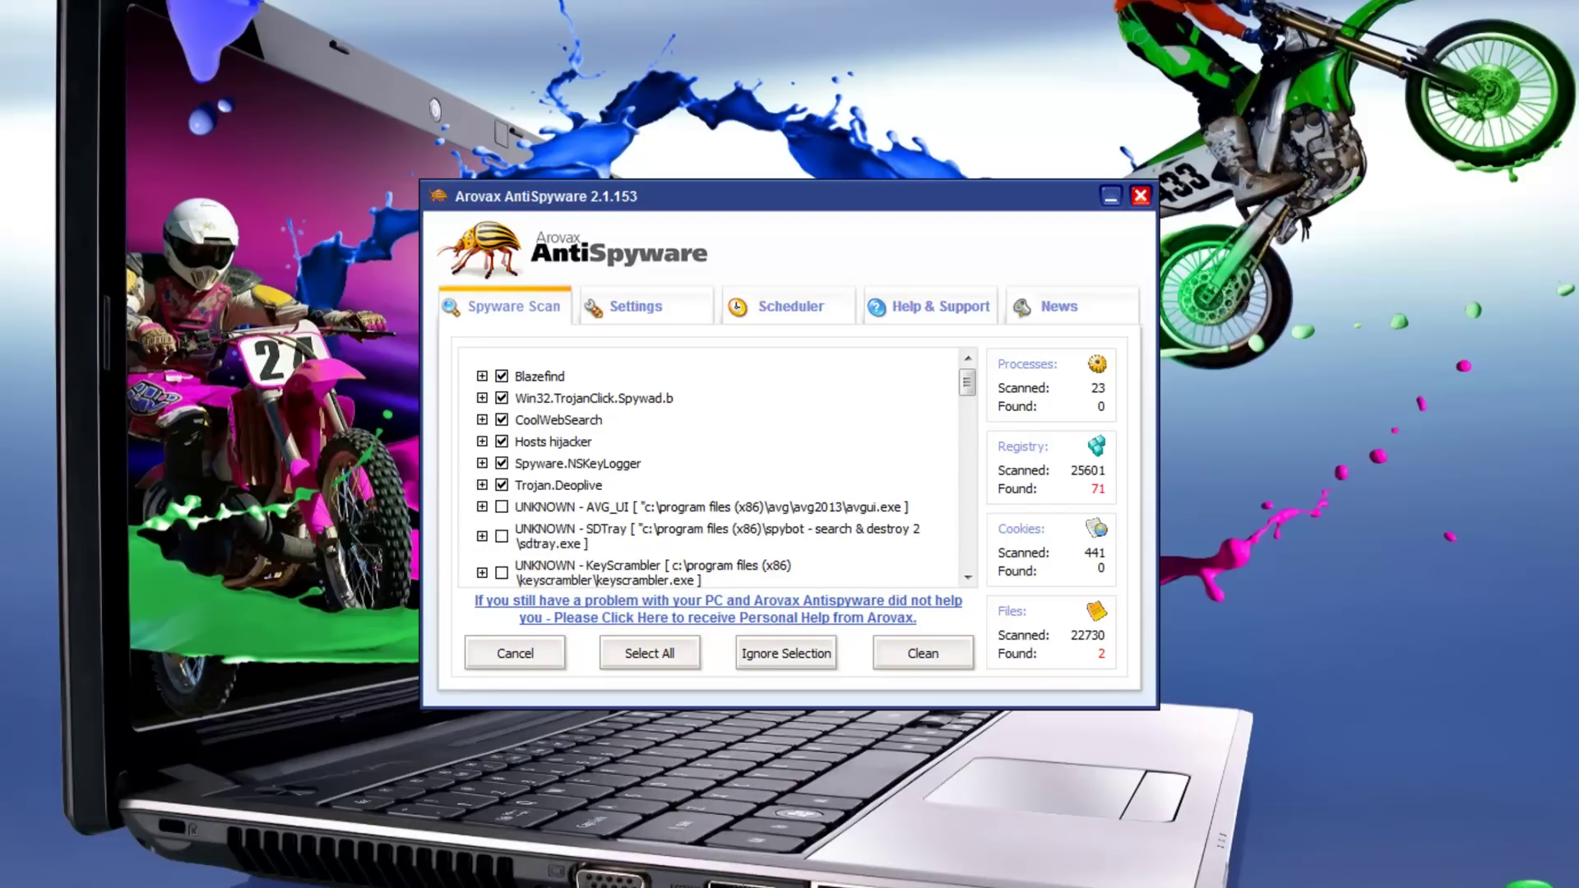
pyautogui.click(482, 419)
pyautogui.moveTo(683, 576)
pyautogui.mouseDown()
pyautogui.moveTo(734, 576)
pyautogui.moveTo(683, 576)
pyautogui.mouseUp()
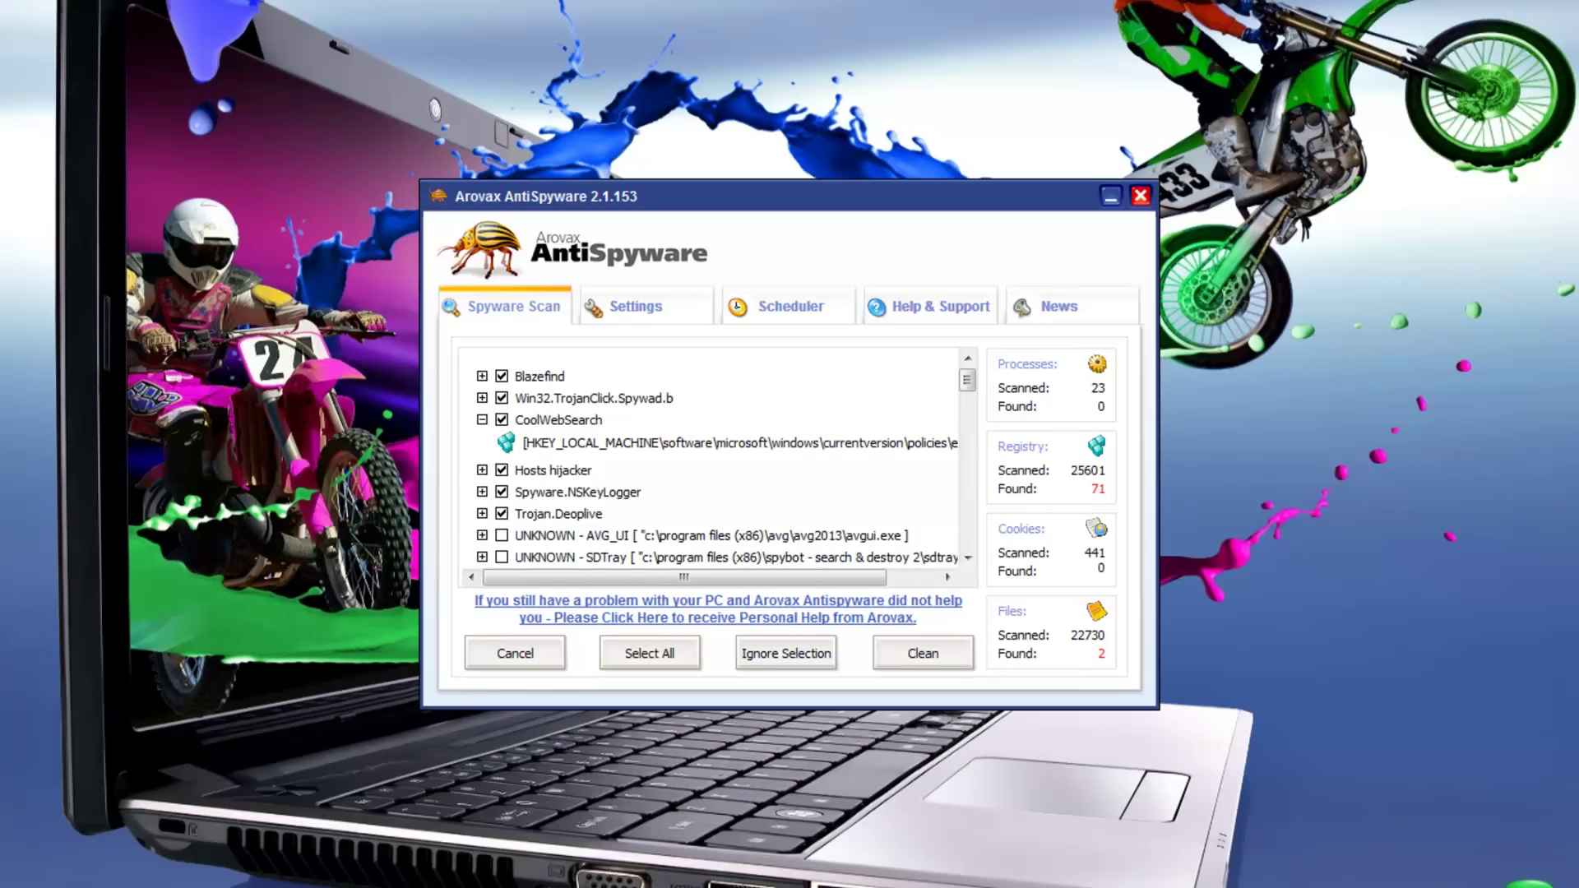
pyautogui.click(482, 419)
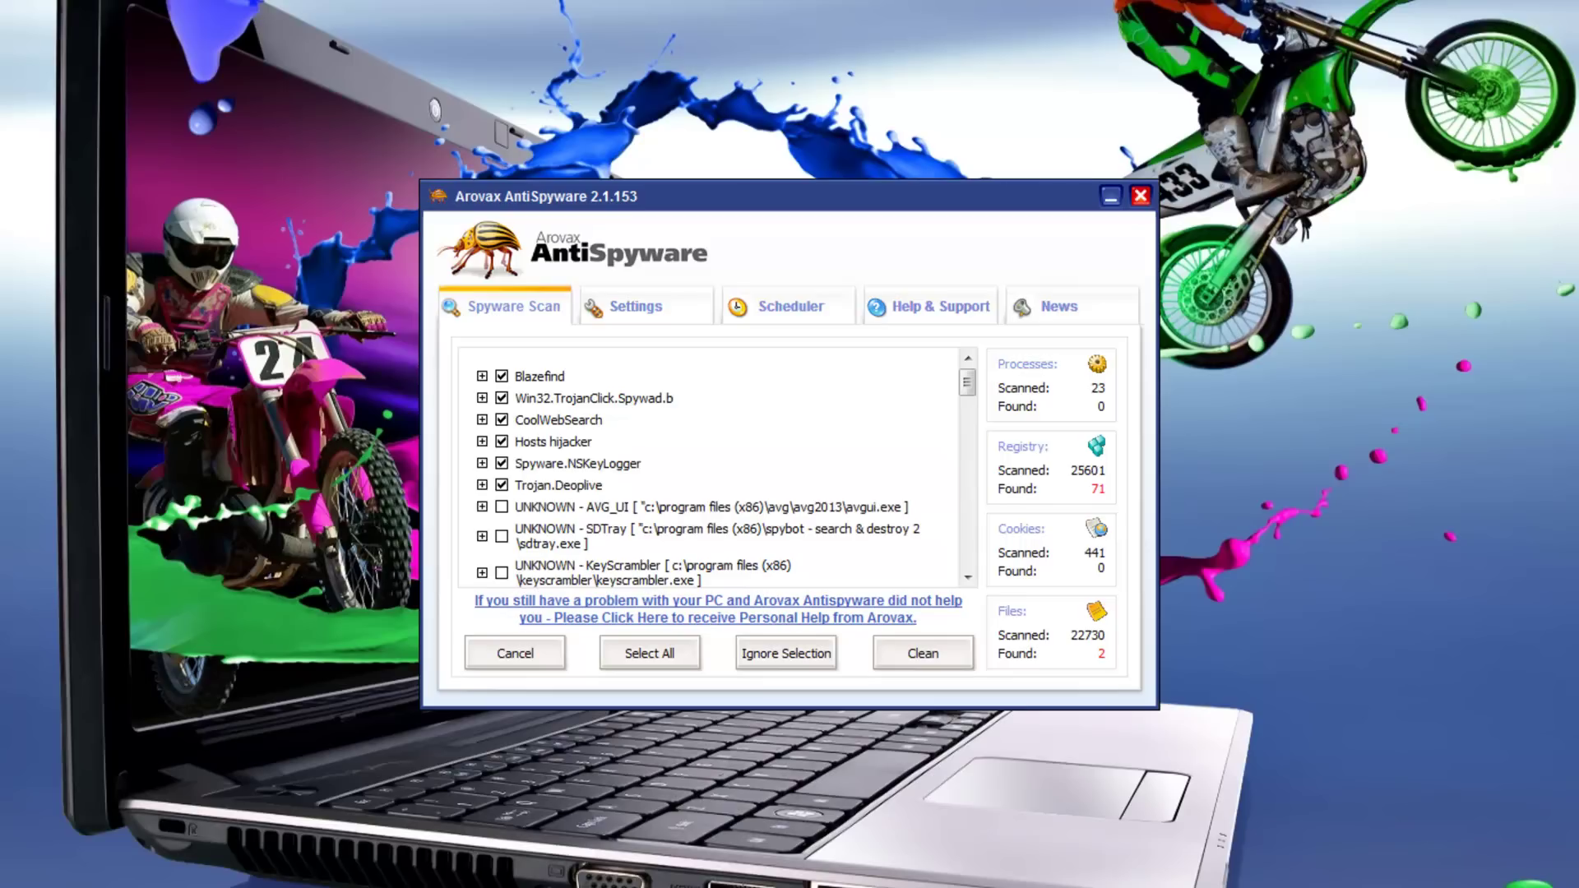
# Examine the host entries listed under the Hosts hijacker detection, then collapse it.
pyautogui.click(482, 441)
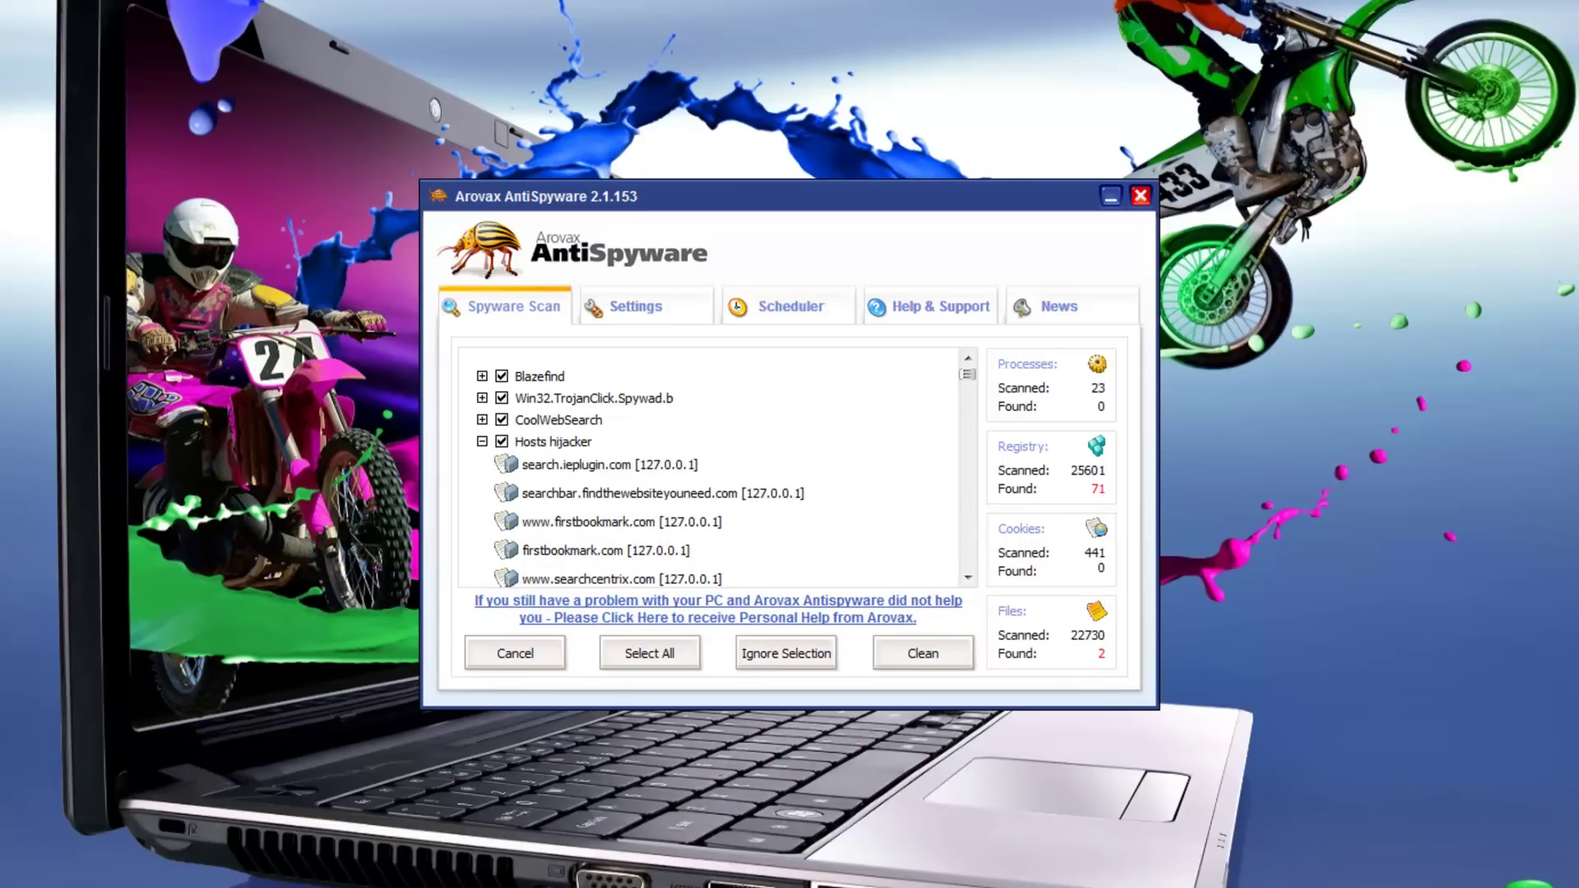
pyautogui.moveTo(967, 375); pyautogui.dragTo(968, 385)
pyautogui.scroll(-5, 967, 394)
pyautogui.scroll(-6, 967, 401)
pyautogui.scroll(-8, 707, 466)
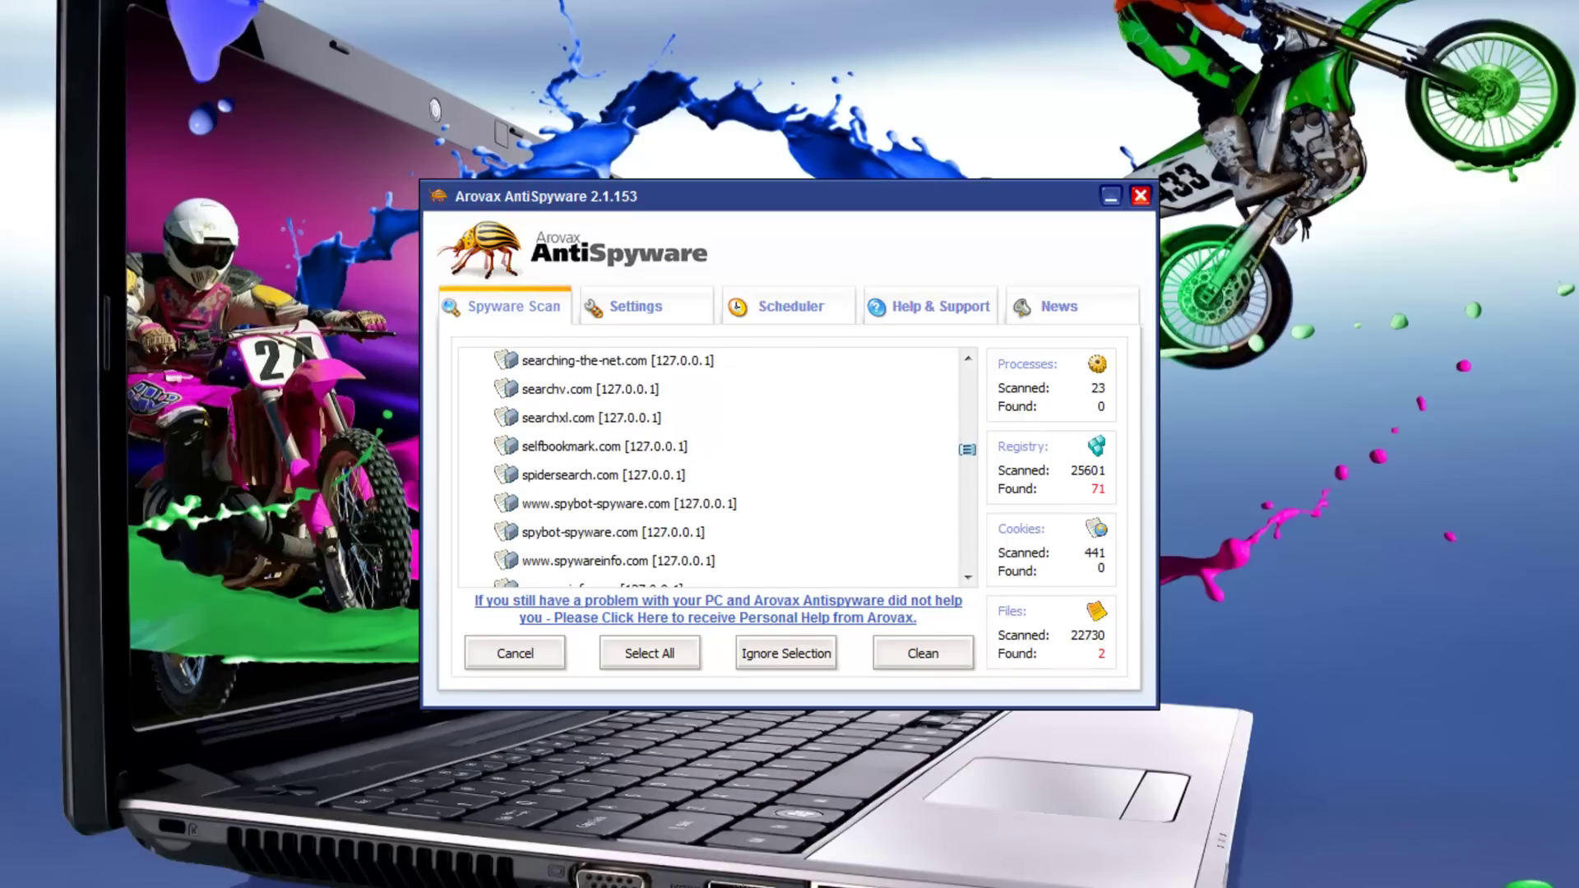
pyautogui.scroll(-6, 707, 466)
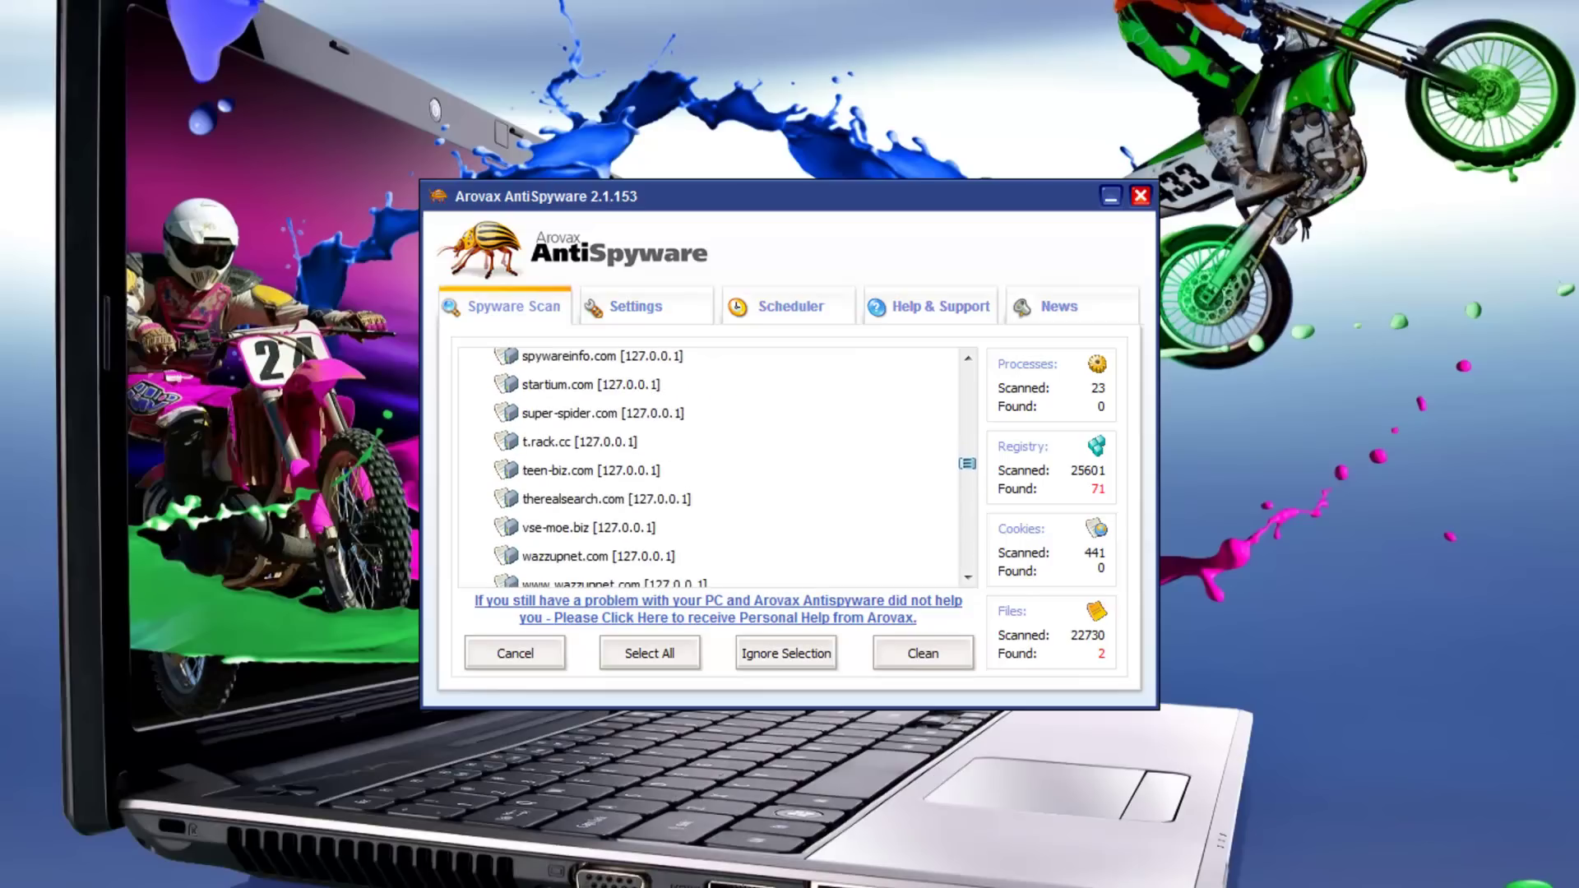
pyautogui.scroll(-2, 708, 467)
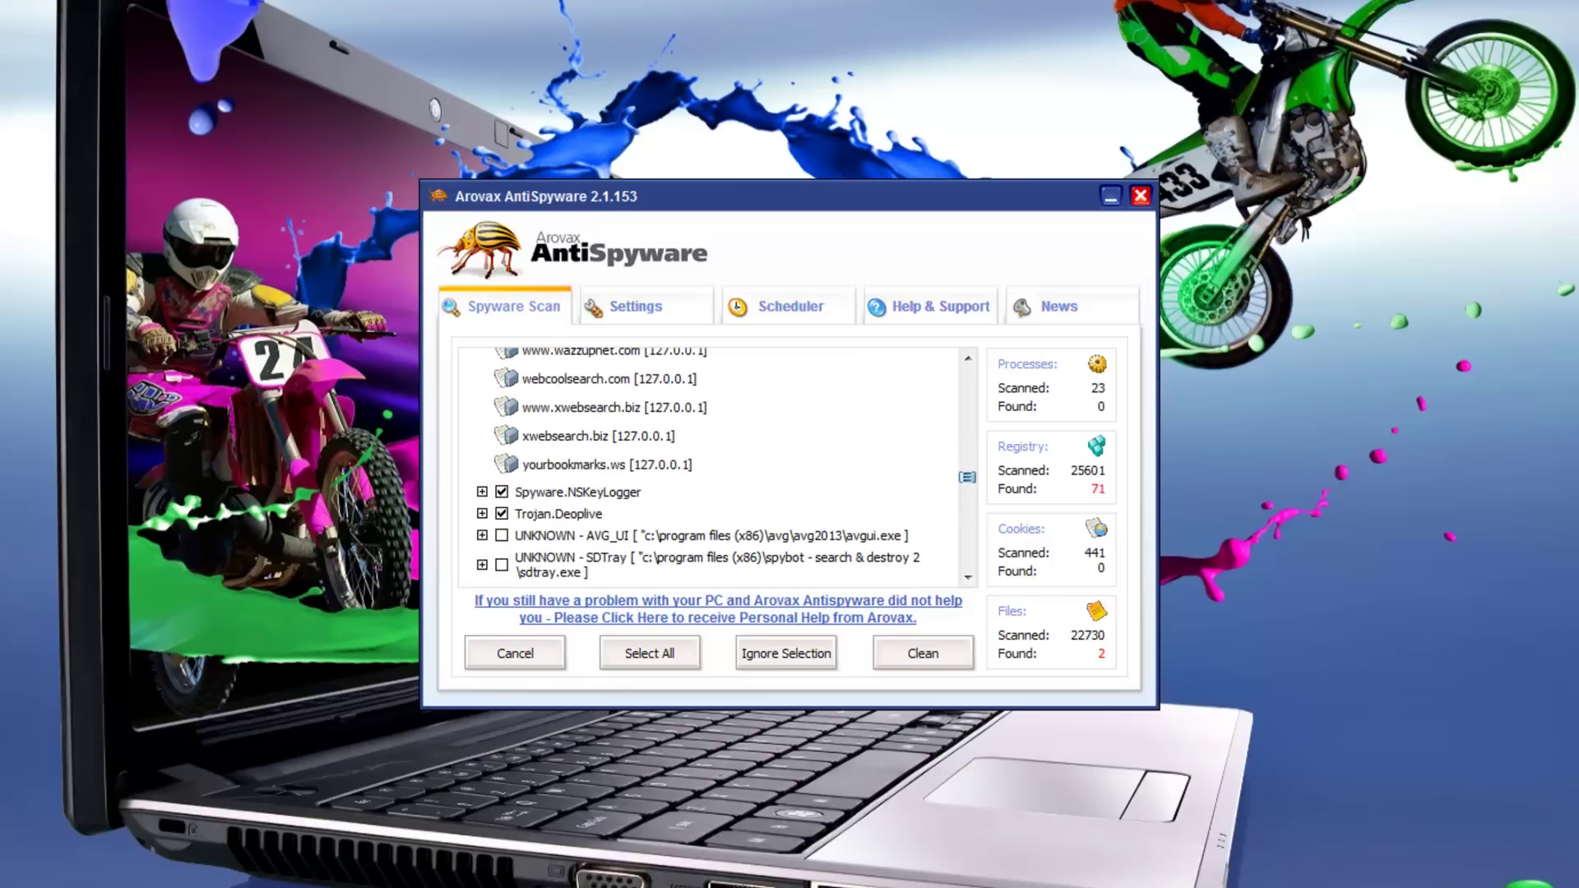
pyautogui.scroll(15, 707, 466)
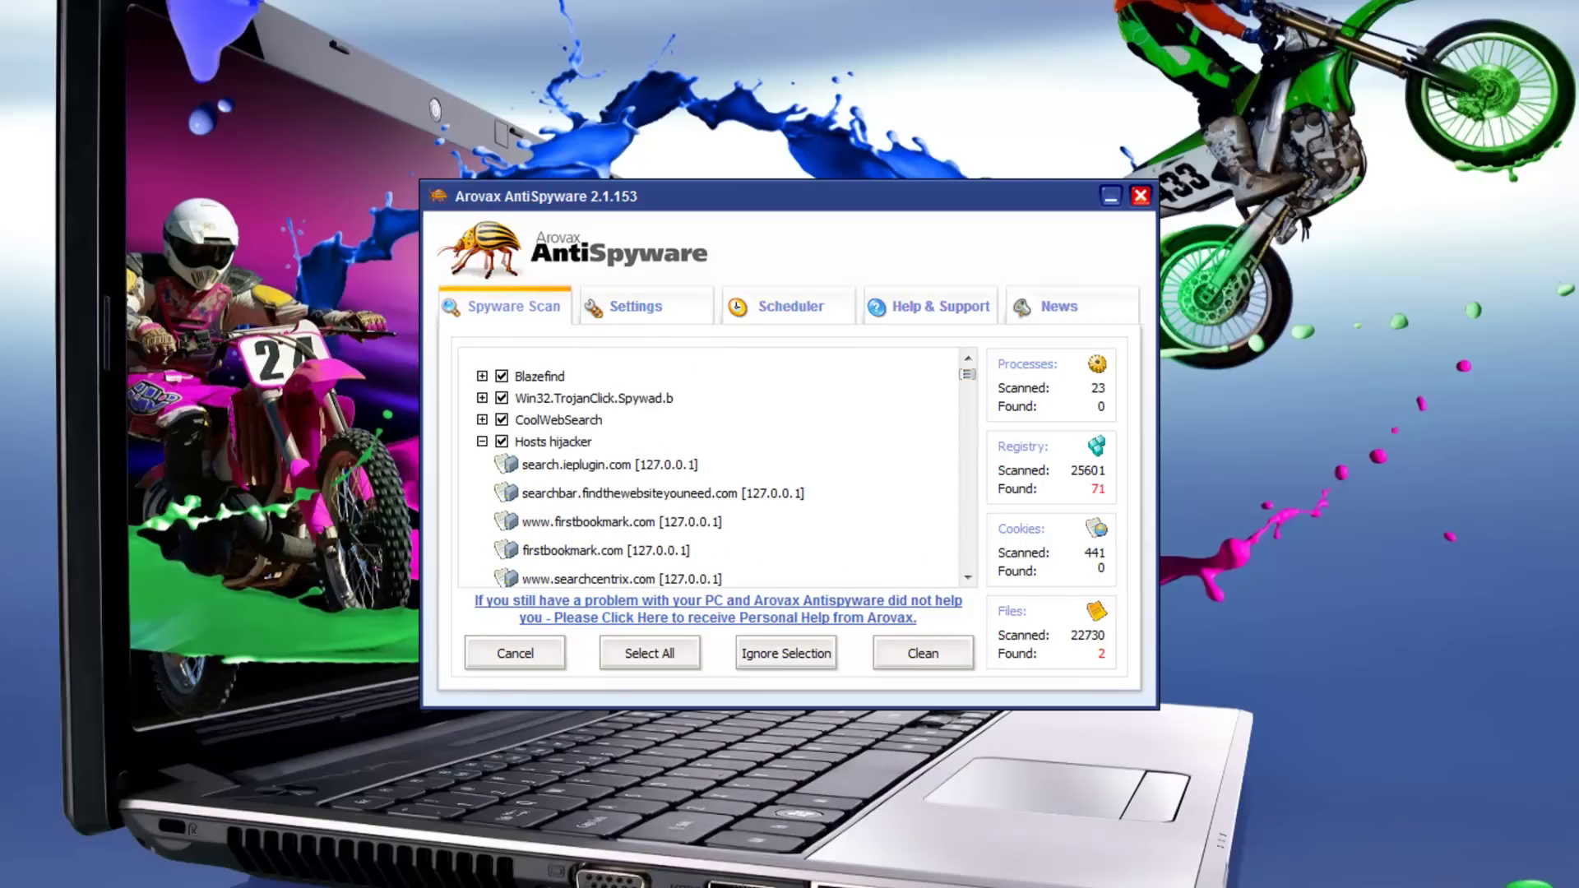
pyautogui.click(482, 442)
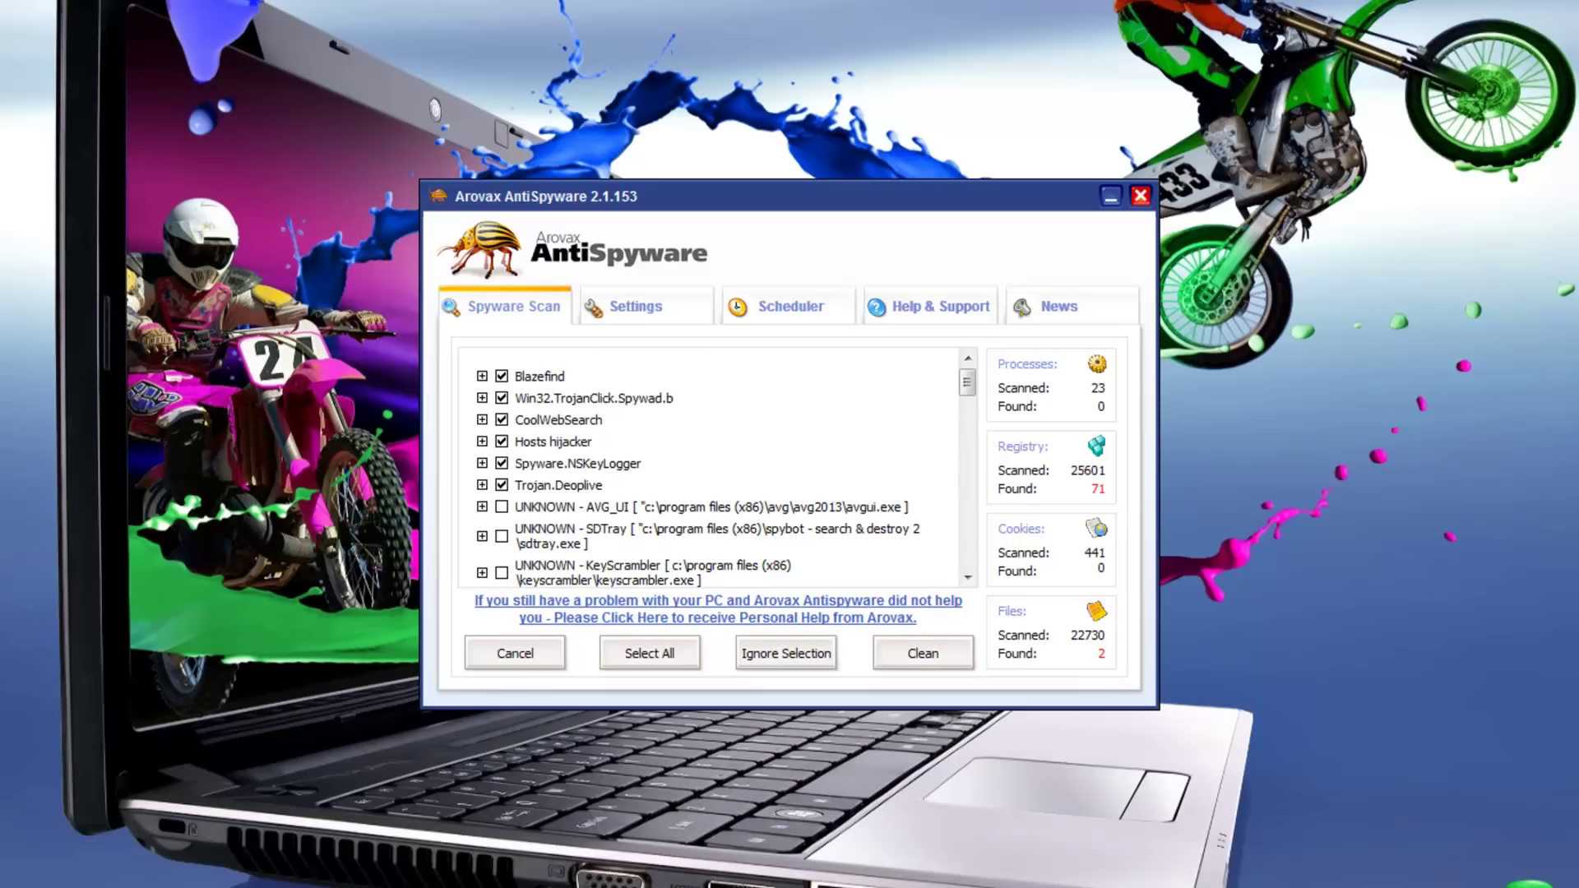
# Check which files are behind the Spyware.NSKeyLogger and Trojan.Deoplive detections, collapsing each one after viewing.
pyautogui.click(482, 463)
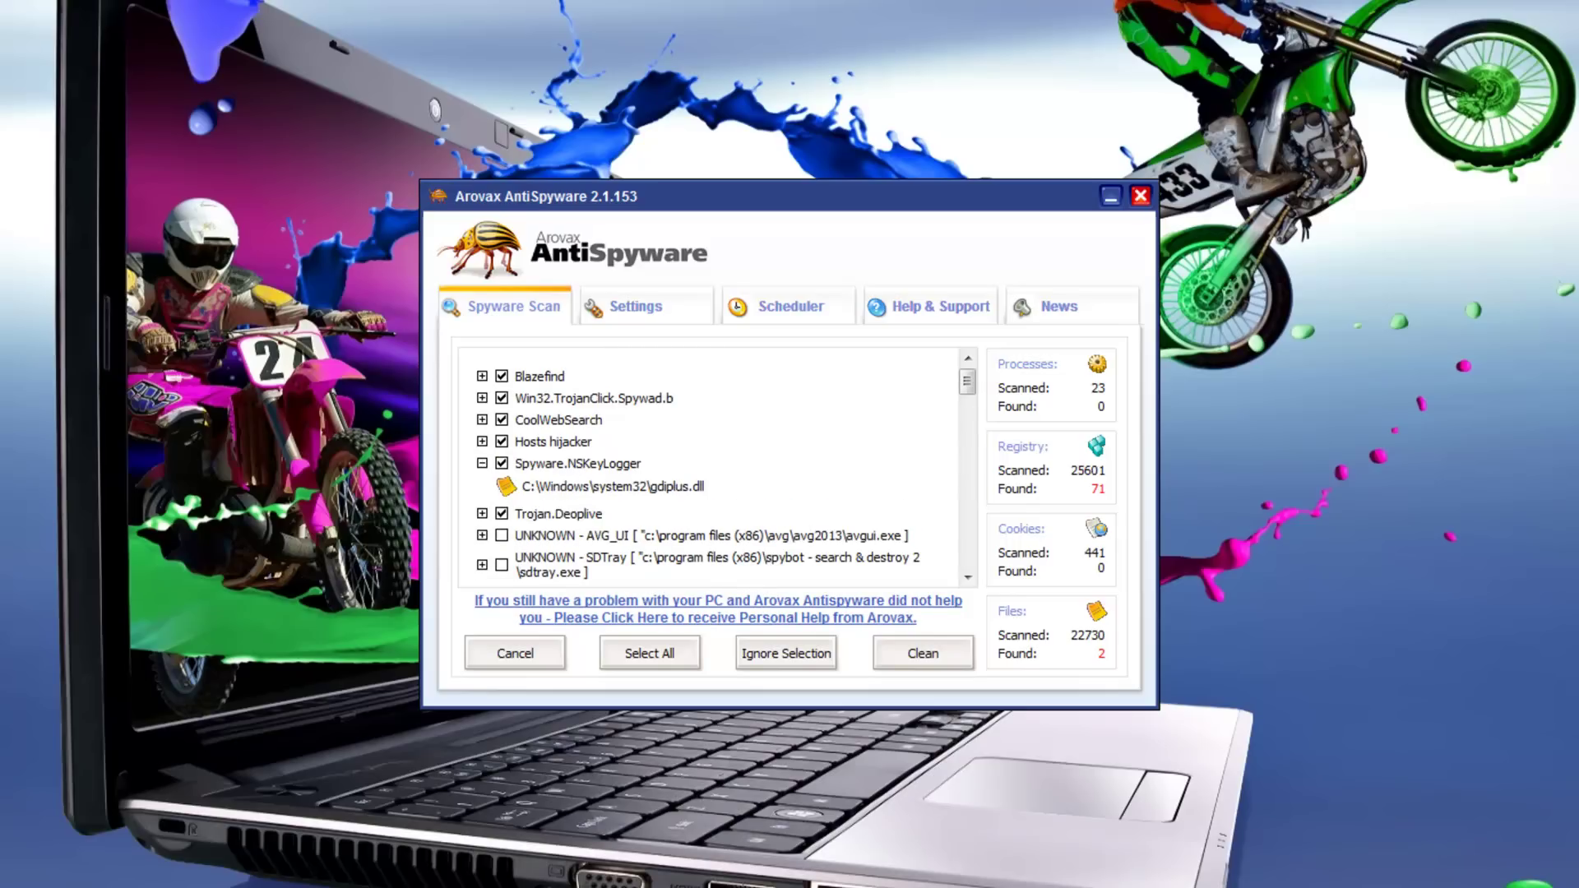
pyautogui.press('Left')
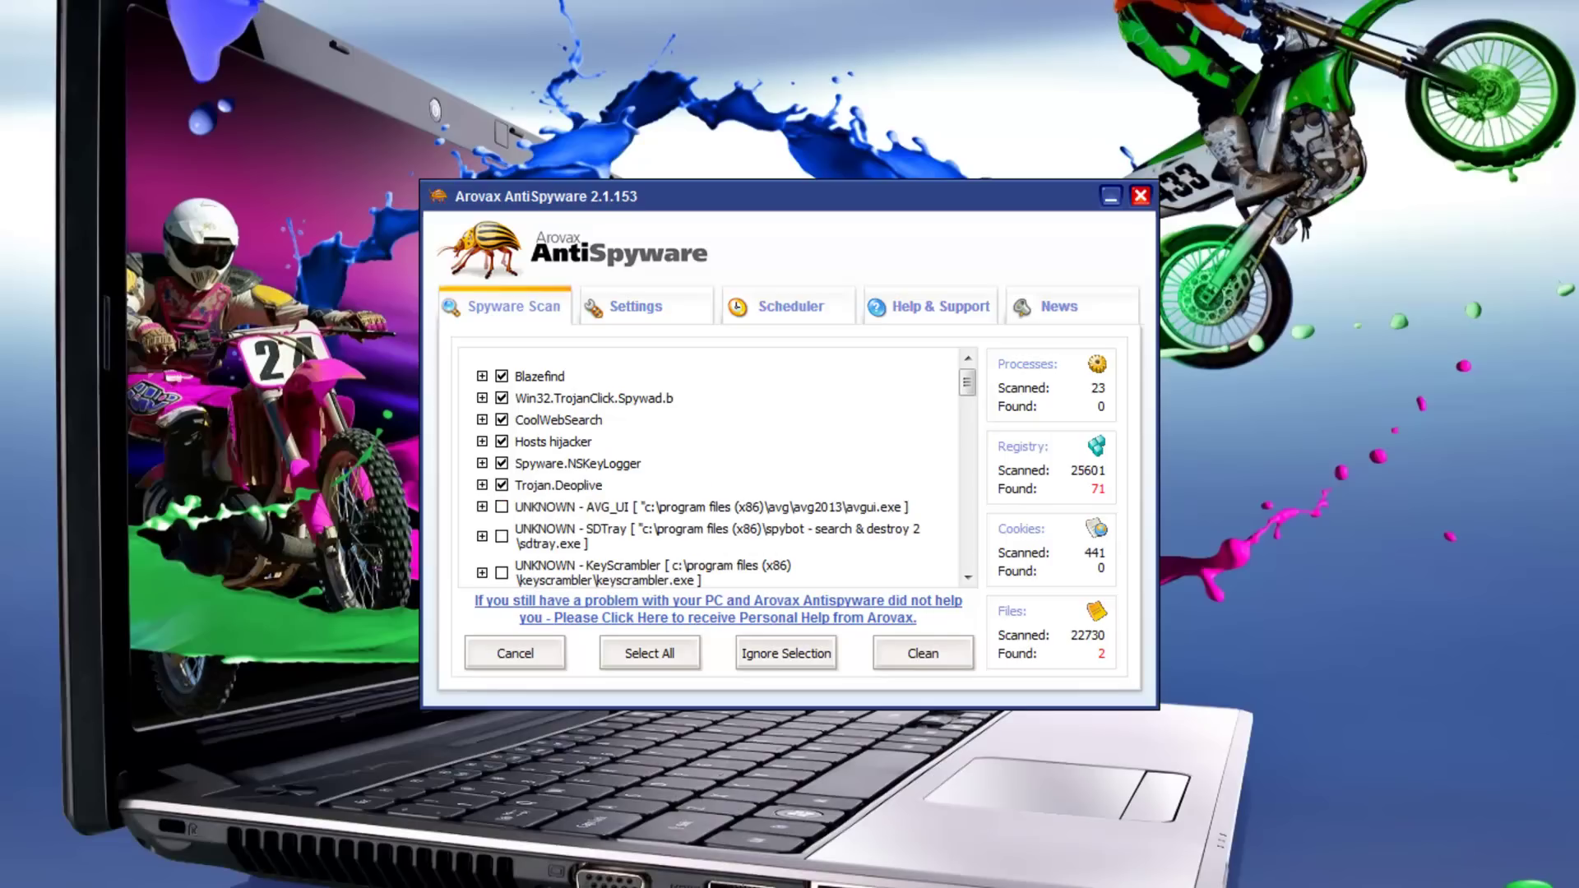
pyautogui.click(482, 485)
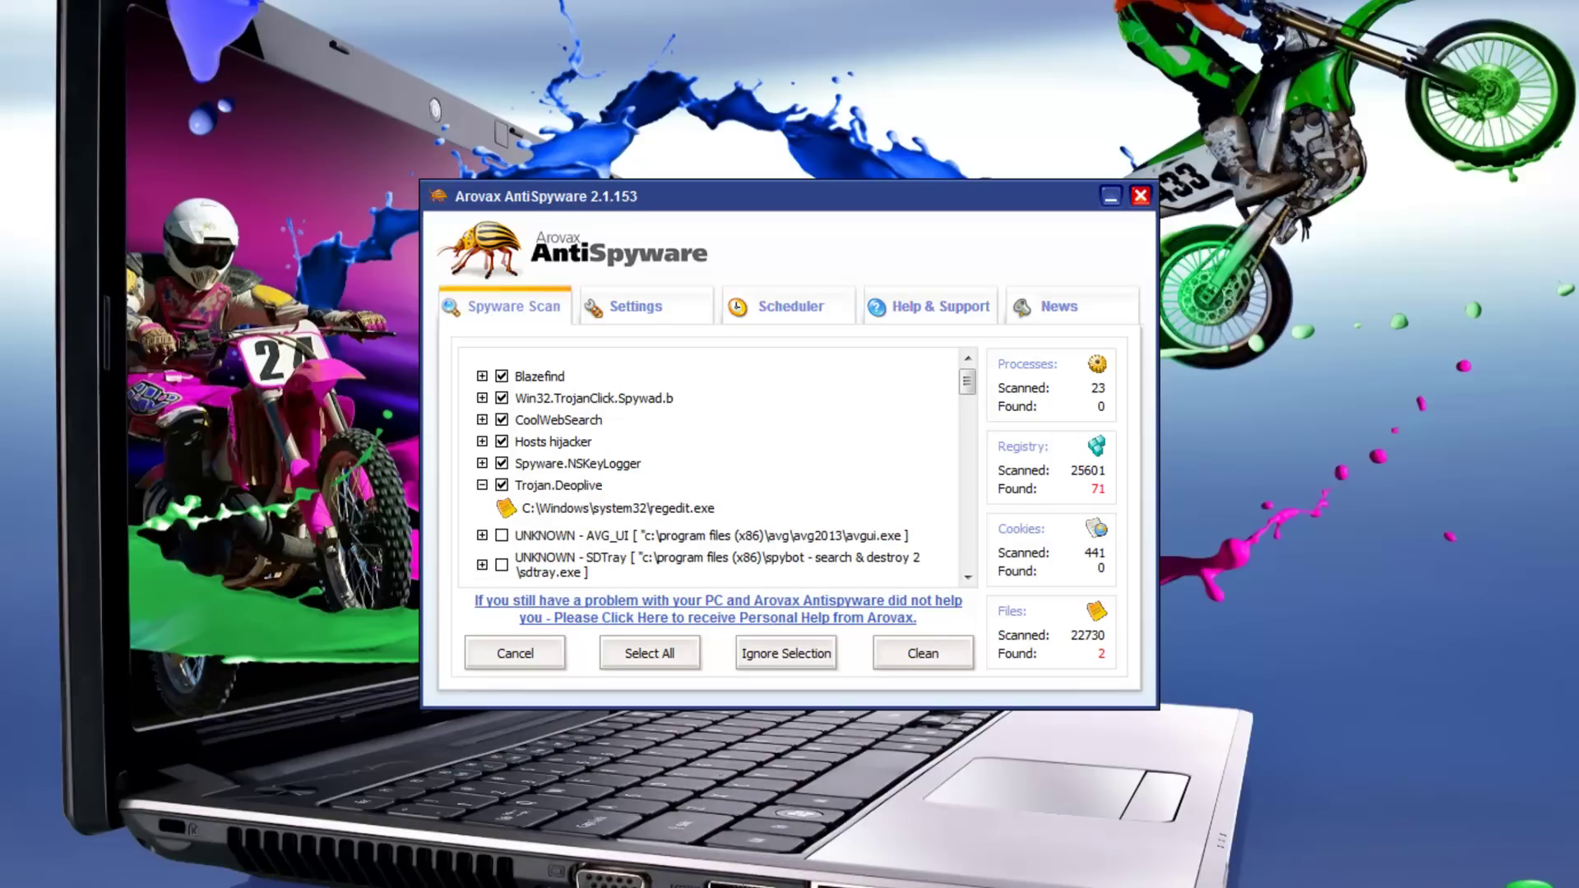
pyautogui.press('Left')
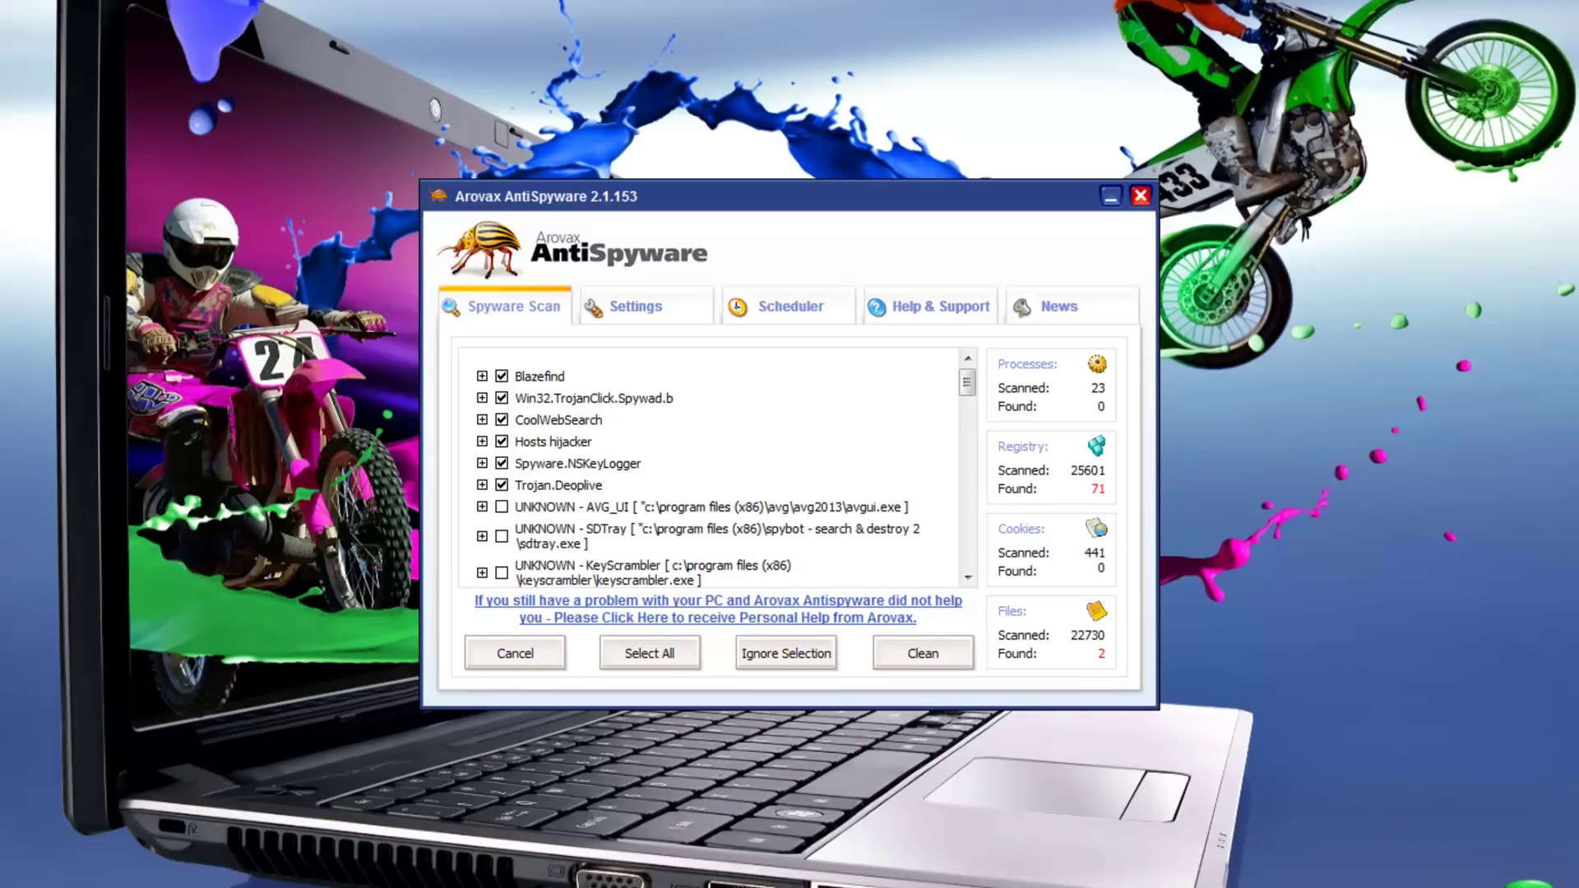
# Look through the unchecked UNKNOWN items further down the scan results and return to the start of the list.
pyautogui.moveTo(967, 381); pyautogui.dragTo(967, 436)
pyautogui.scroll(-10, 715, 464)
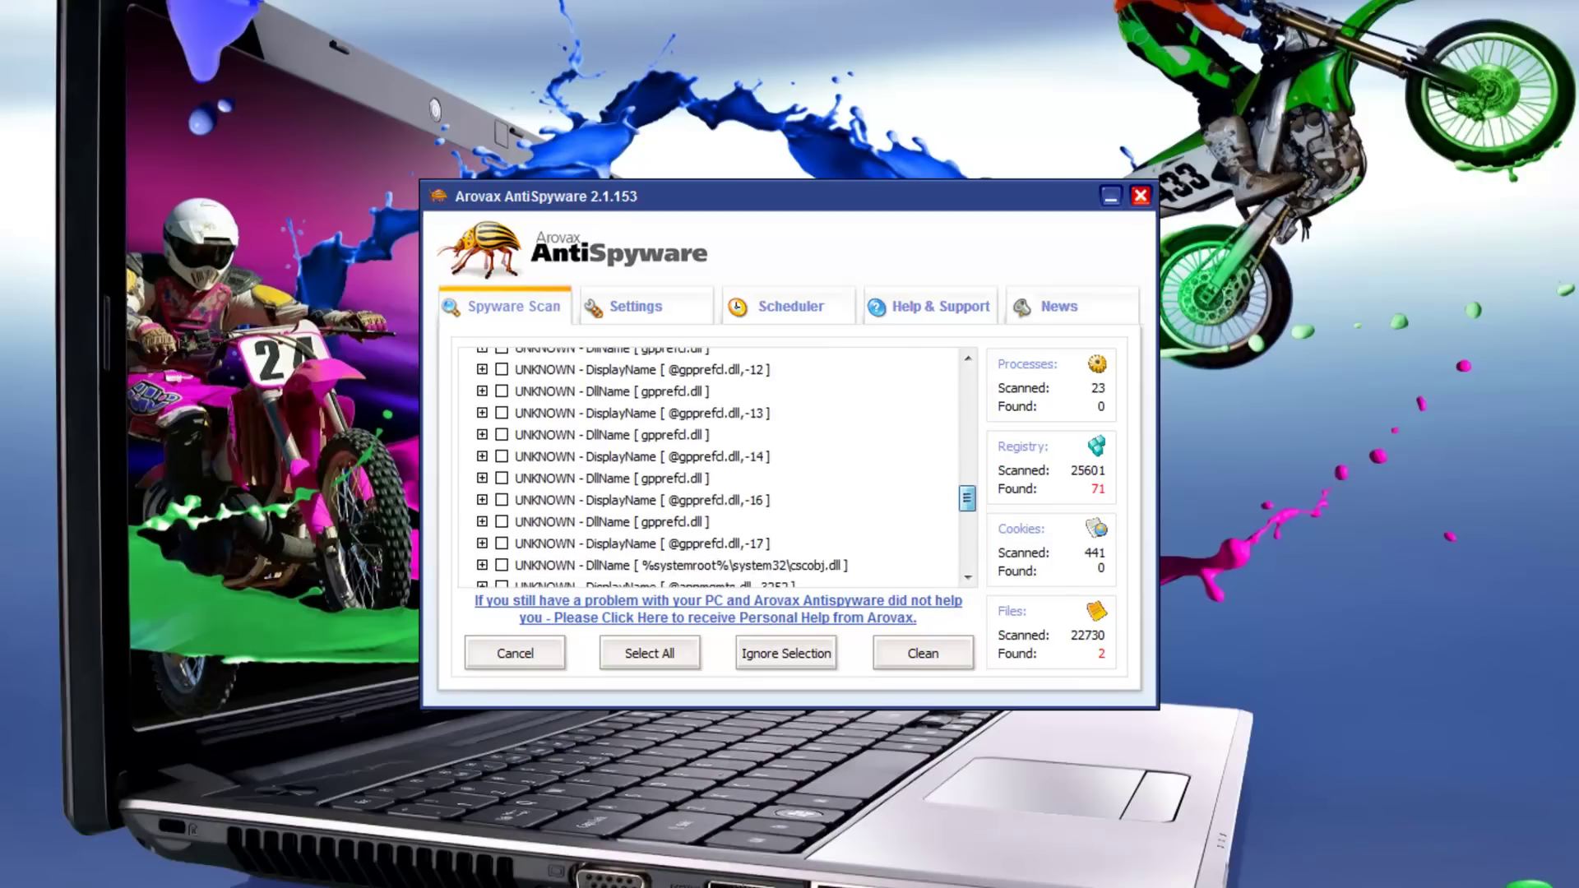
pyautogui.scroll(-3, 716, 464)
pyautogui.scroll(20, 715, 465)
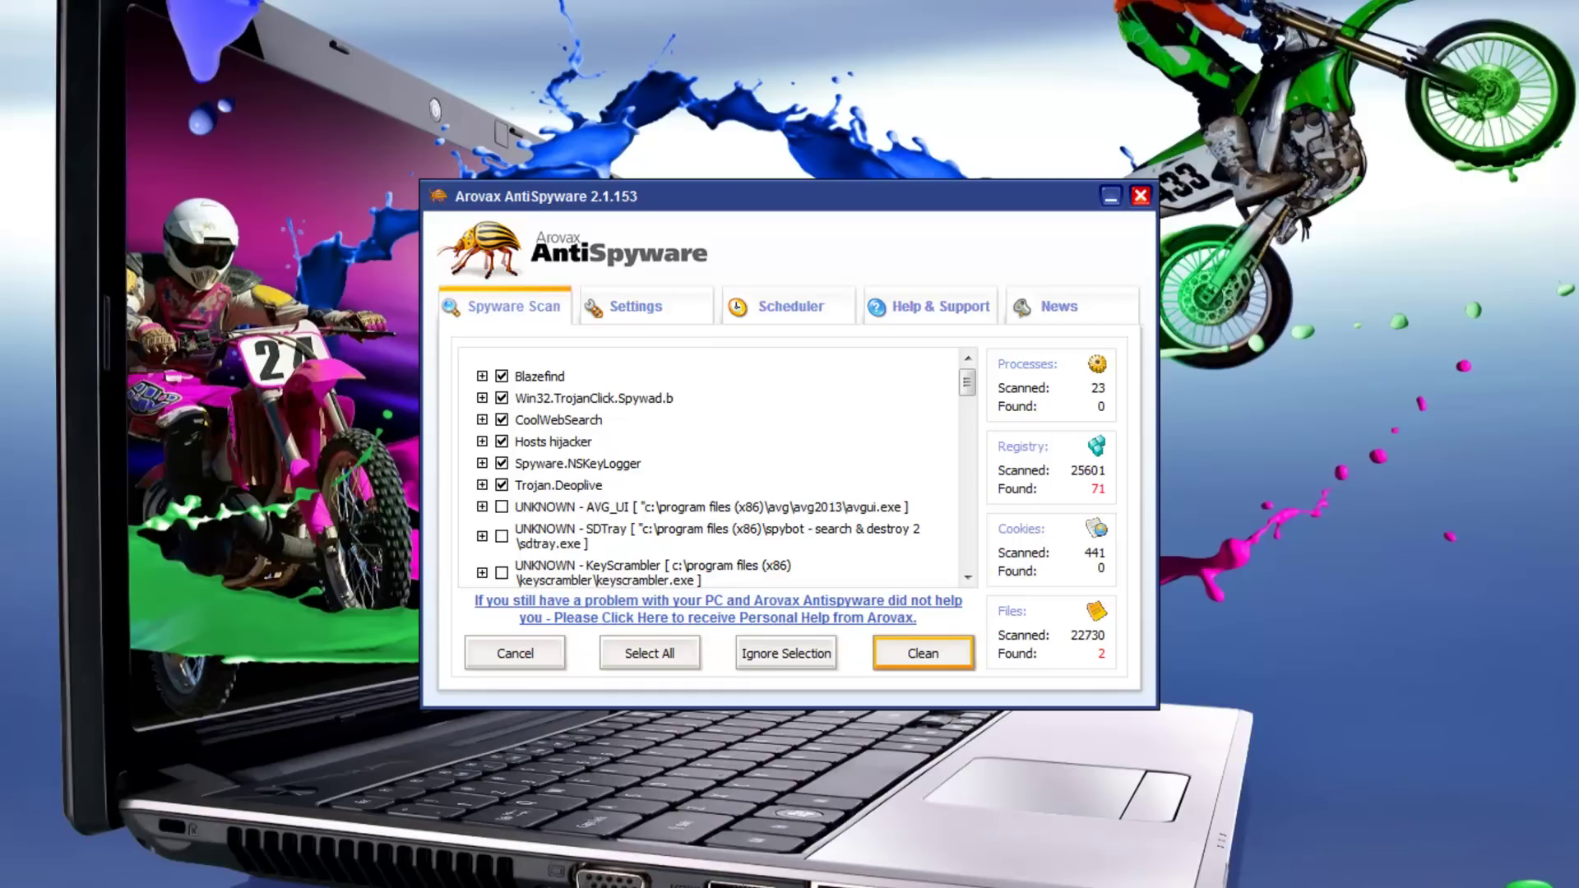
# Clean the checked detections, dismiss the removal summary, and close the antispyware program.
pyautogui.click(923, 653)
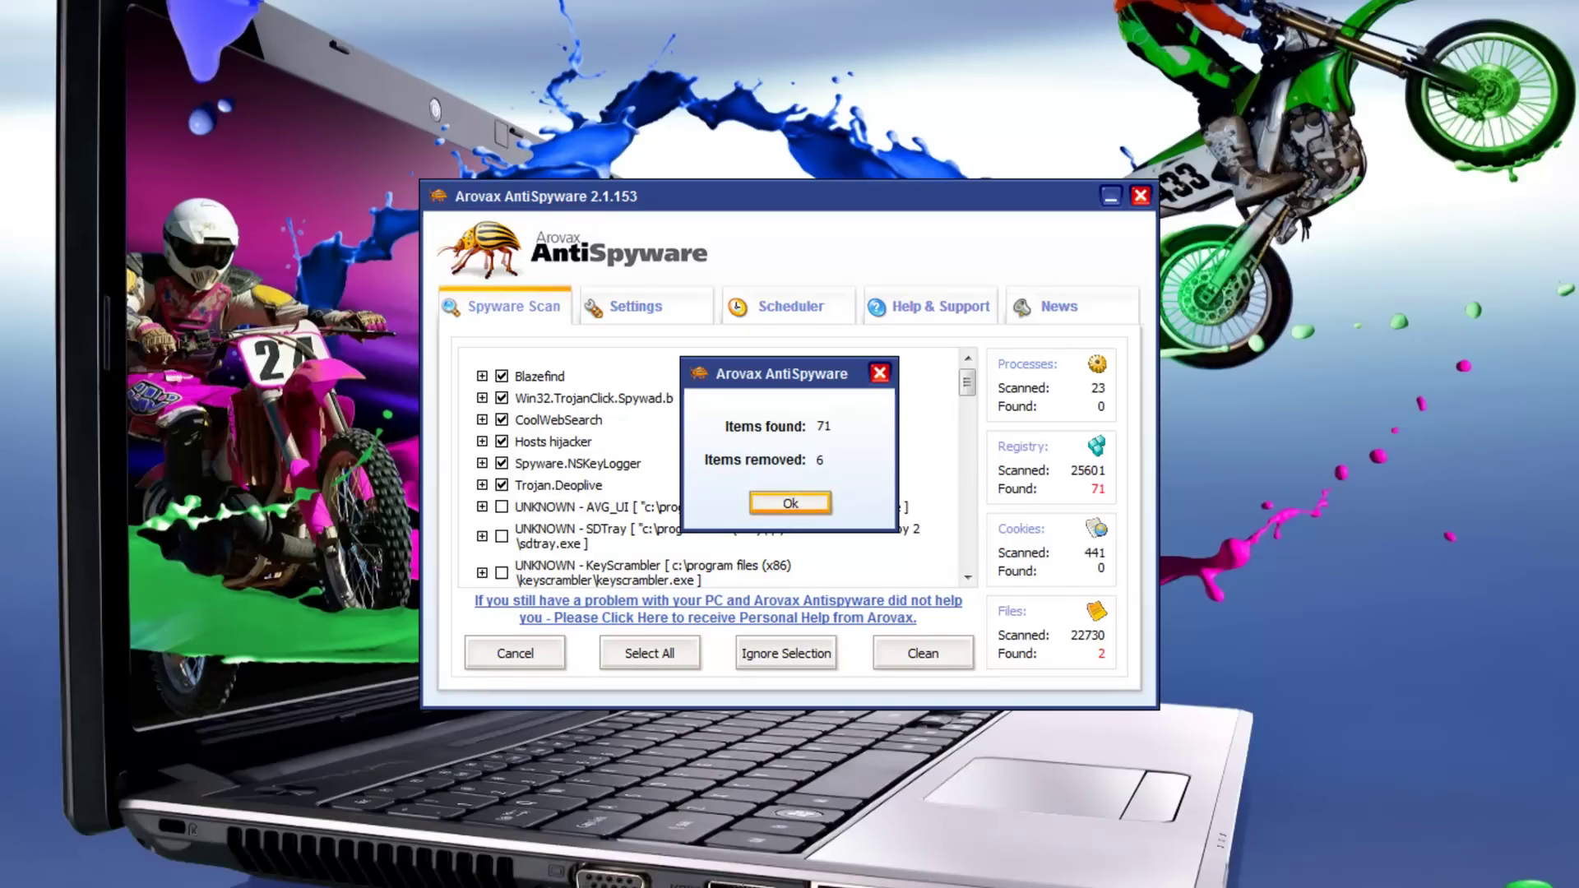
pyautogui.press('Return')
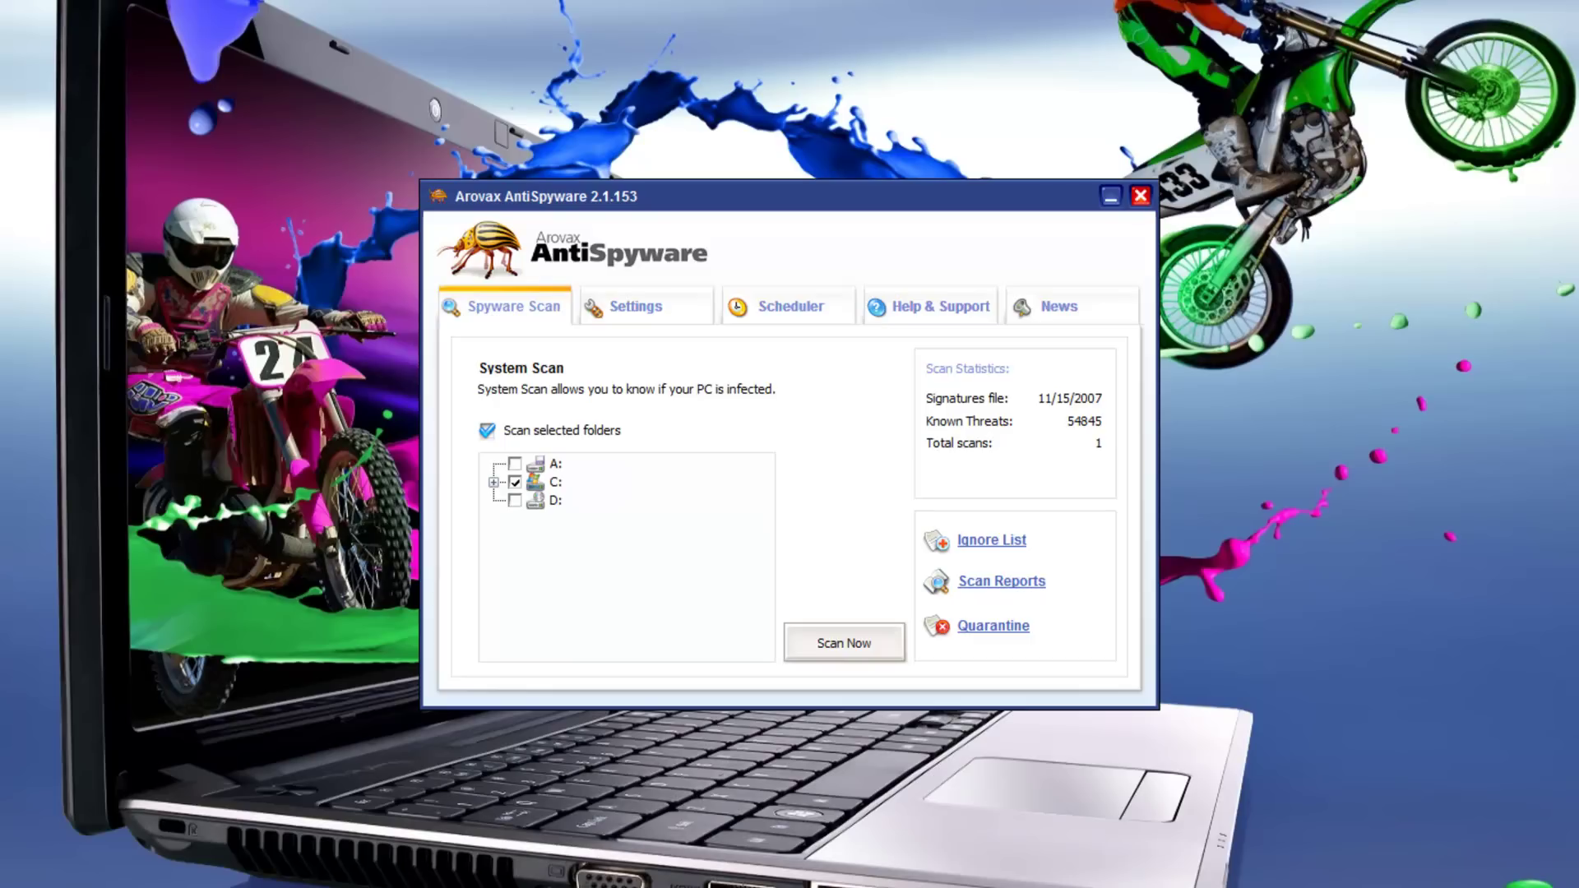
pyautogui.click(1139, 195)
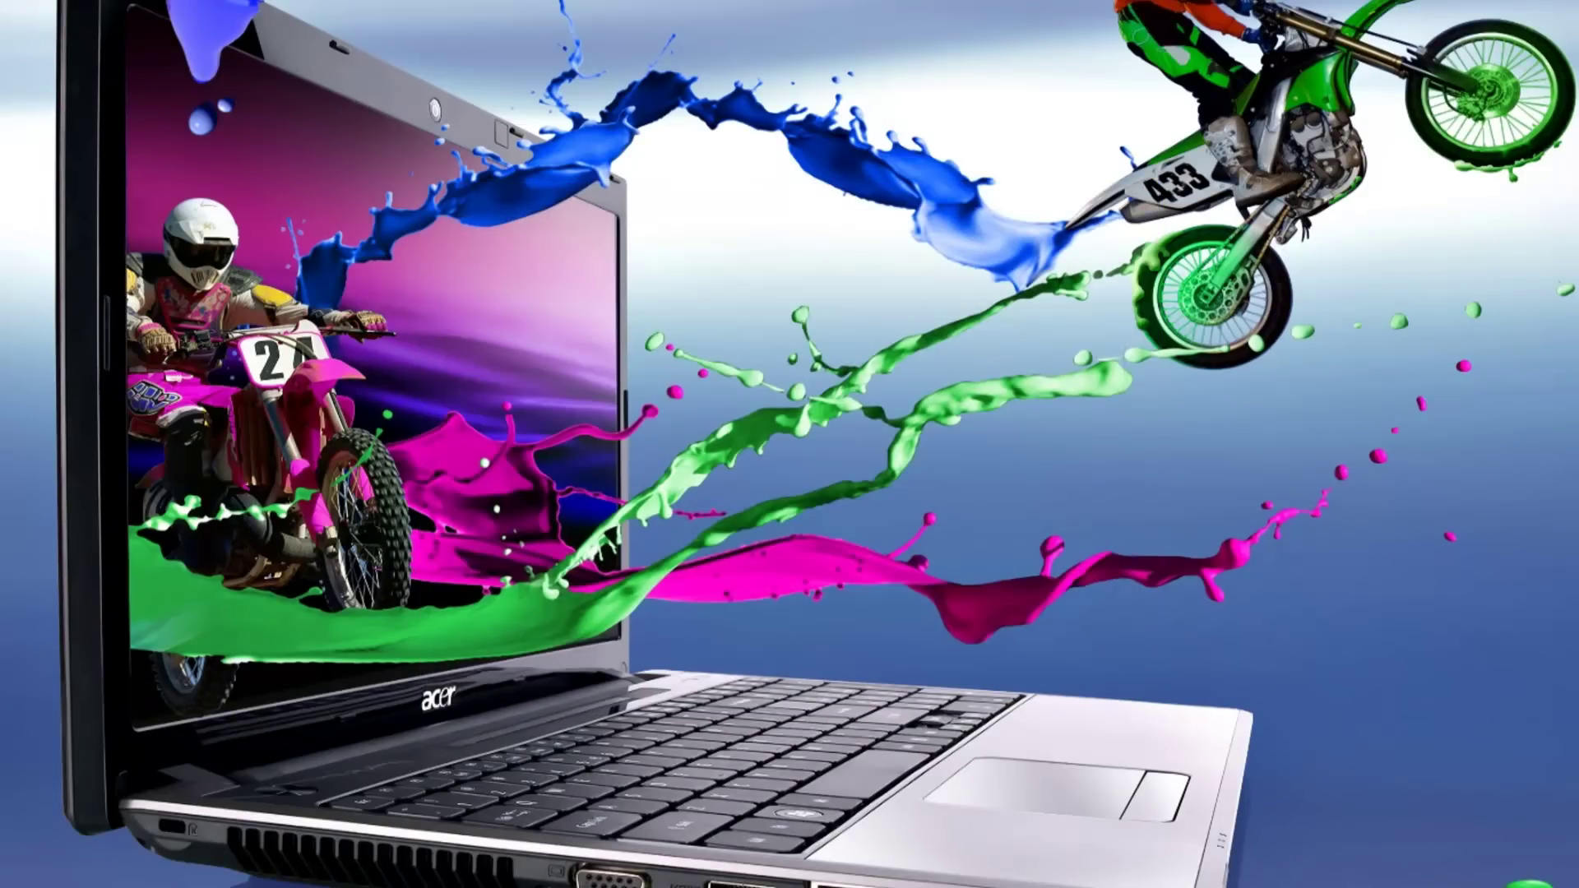